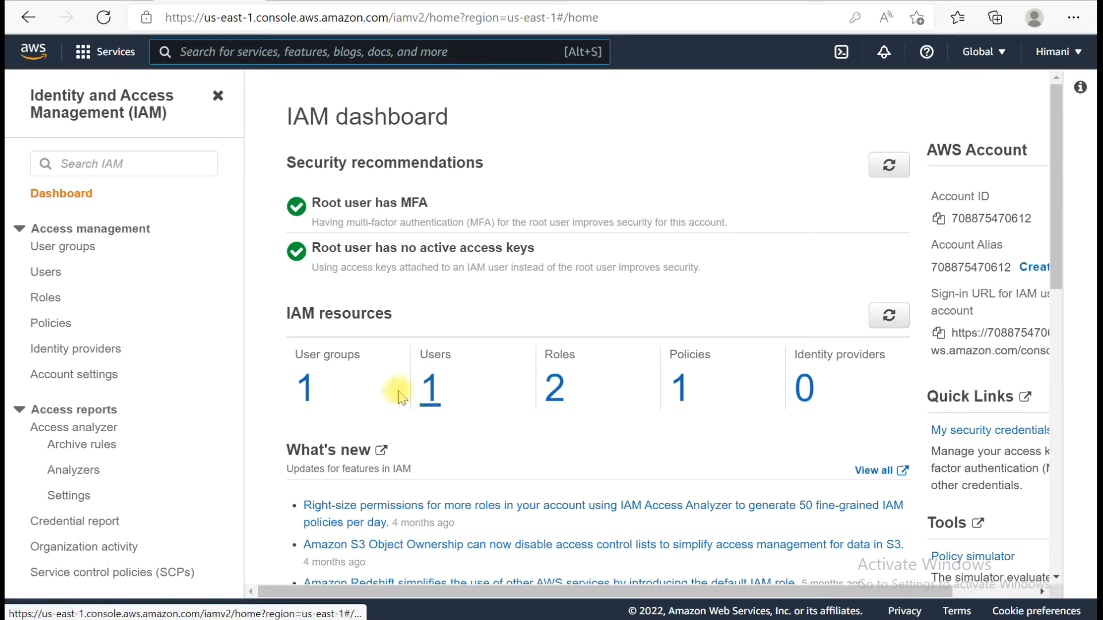
Step: Start adding an IAM user, enter the user's name and enable password-based AWS Management Console access
{"action": "left_click", "coordinate": [307, 392]}
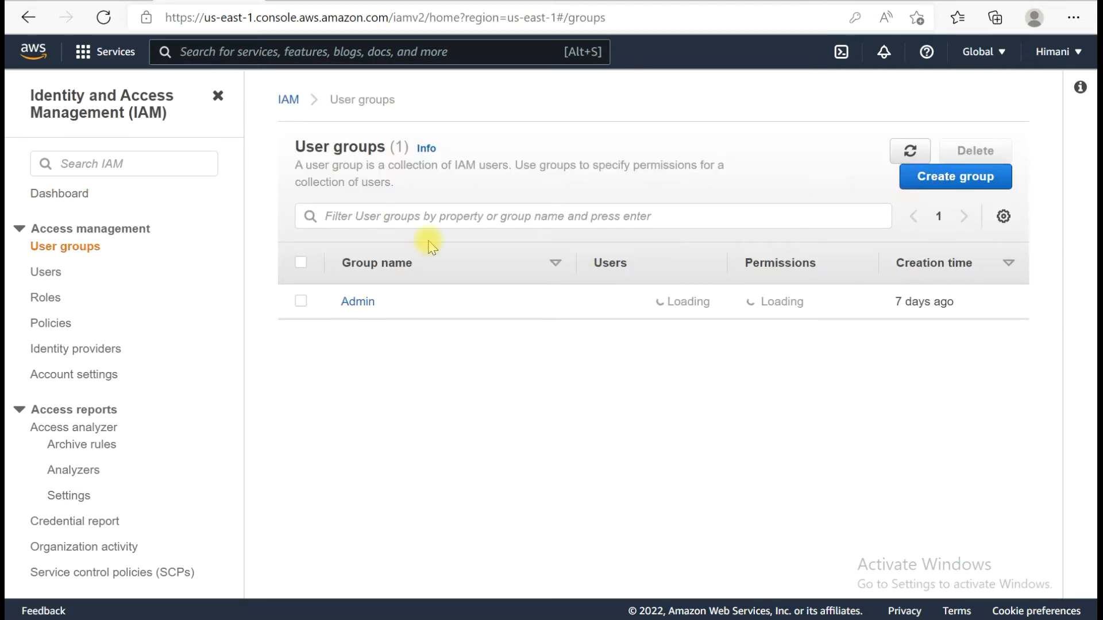
{"action": "left_click", "coordinate": [40, 272]}
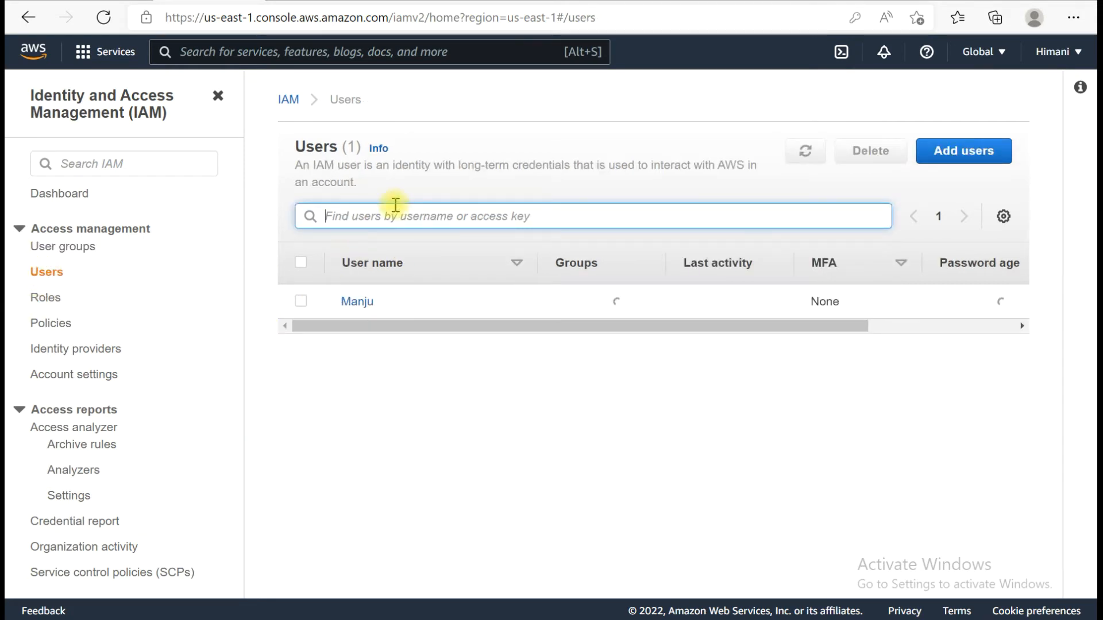
{"action": "left_click", "coordinate": [949, 158]}
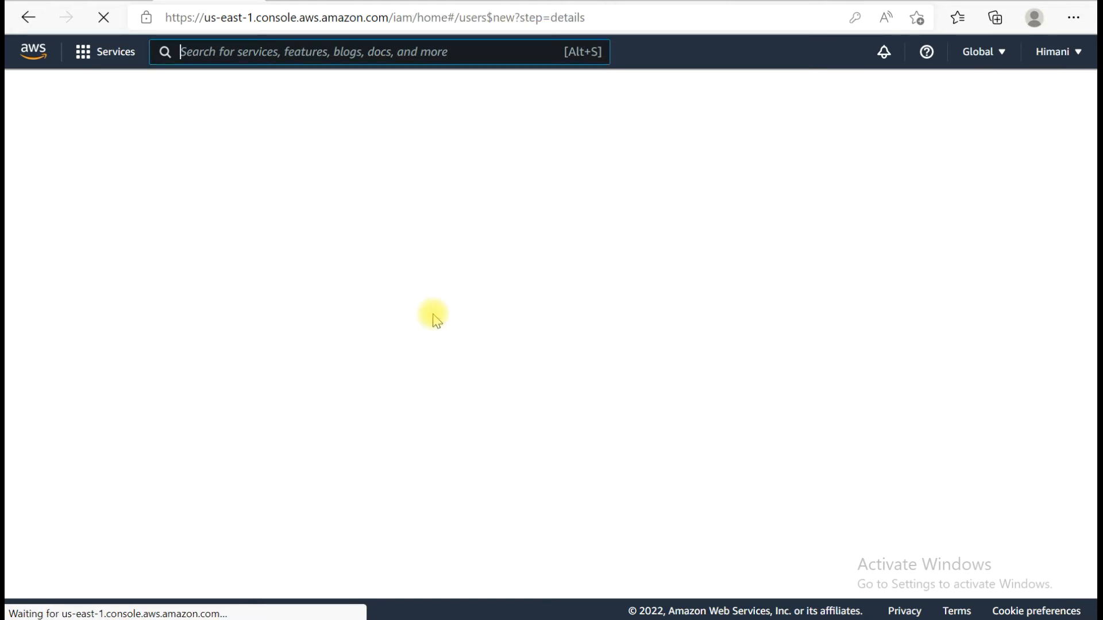
{"action": "left_click", "coordinate": [397, 227]}
{"action": "type", "text": "Ram"}
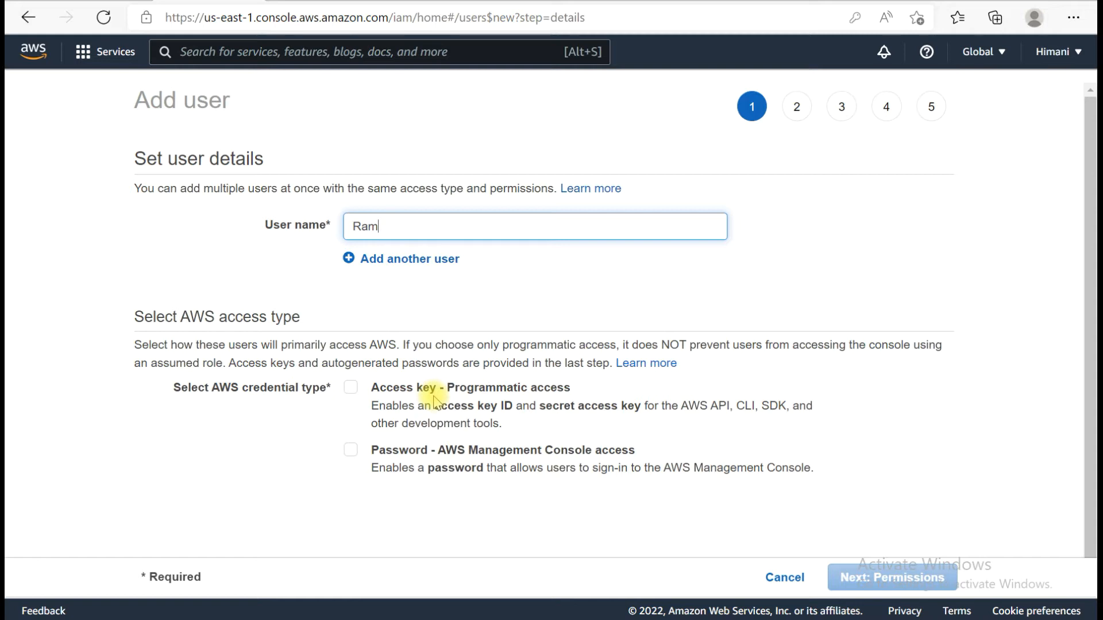
{"action": "left_click", "coordinate": [350, 454]}
Step: Set a custom console password for the new user, turn off the required password reset and continue to permissions
{"action": "left_click", "coordinate": [350, 526]}
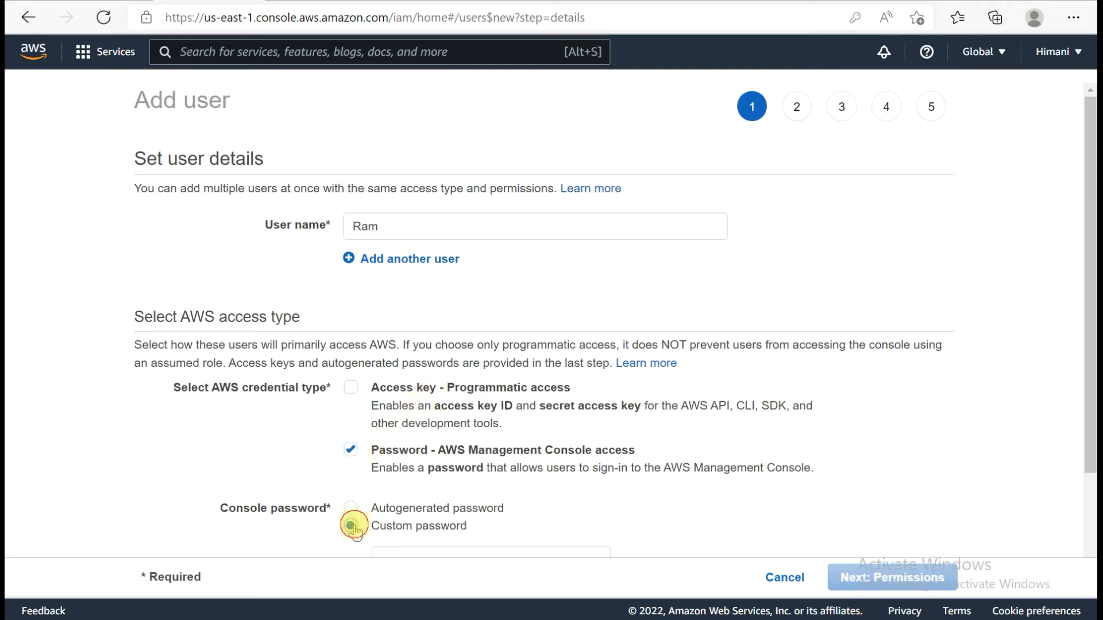
{"action": "scroll", "coordinate": [1085, 295], "scroll_direction": "down", "scroll_amount": 2}
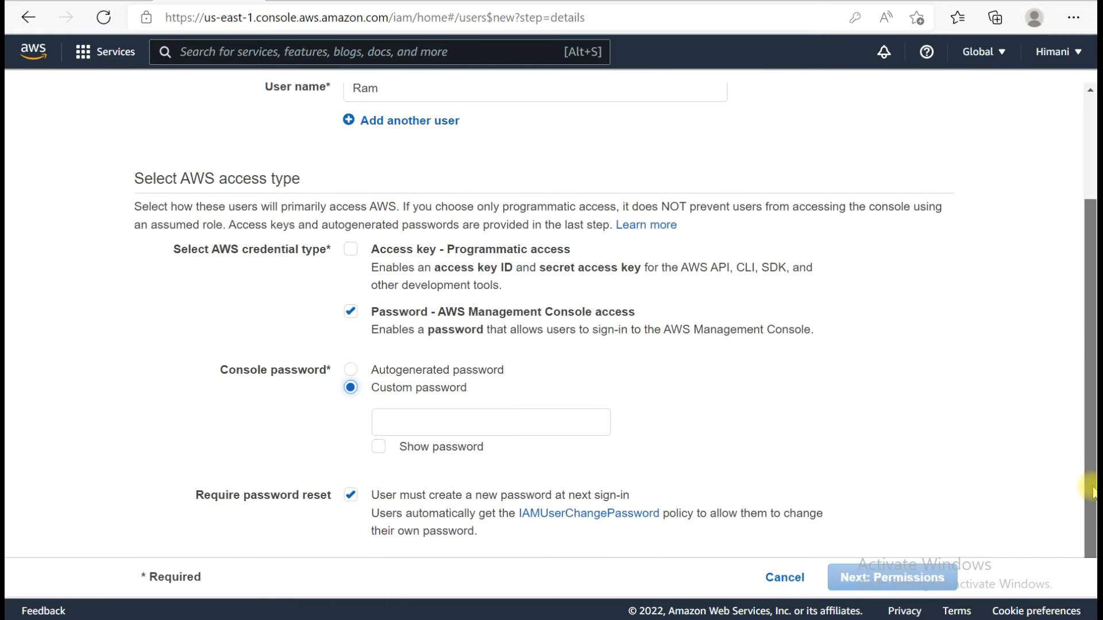
{"action": "left_click", "coordinate": [416, 425]}
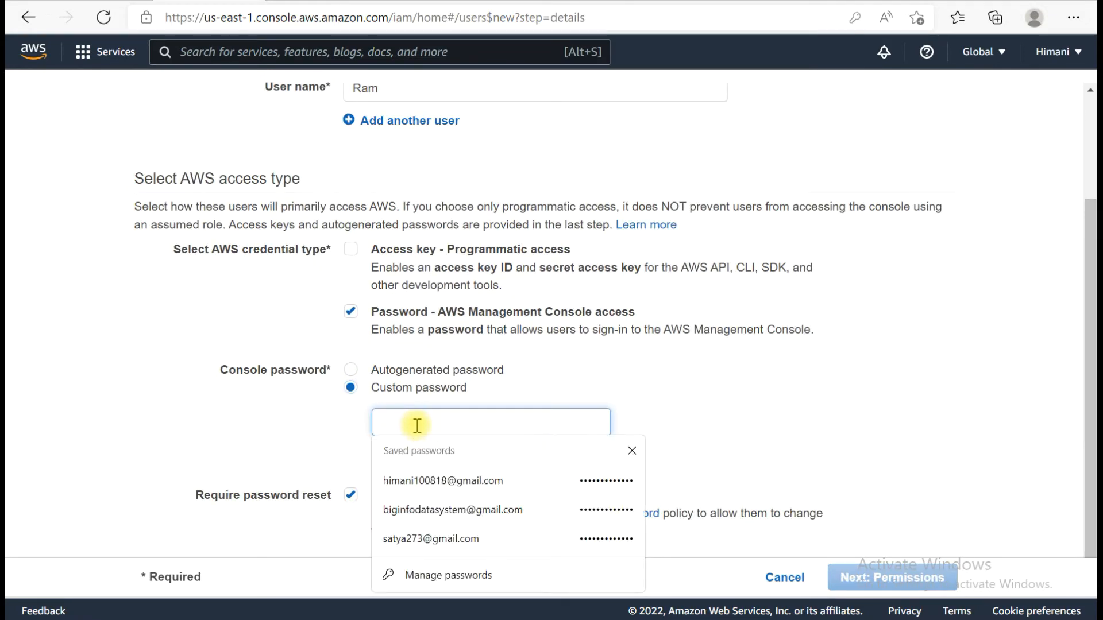
{"action": "type", "text": "R"}
{"action": "key", "text": "BackSpace"}
{"action": "type", "text": "Ra"}
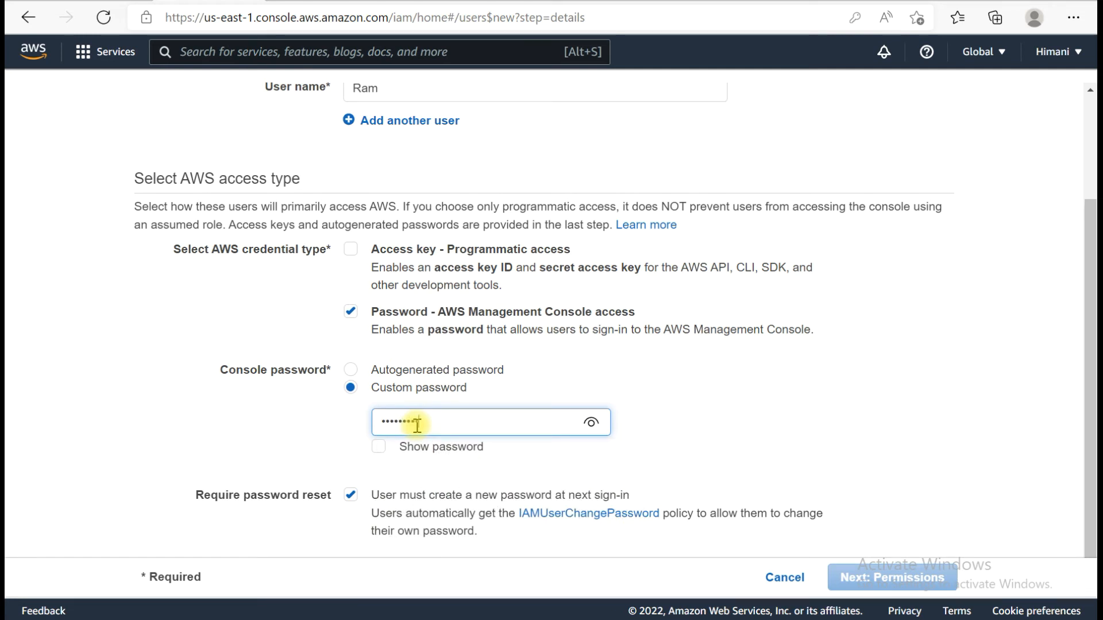
{"action": "type", "text": "•••••••••••"}
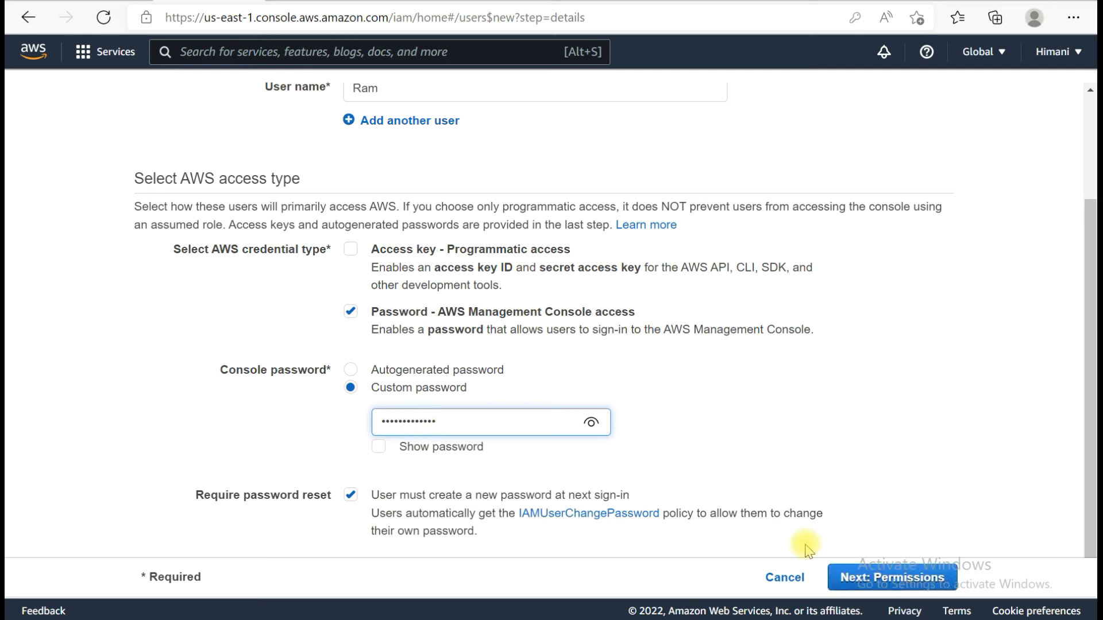
{"action": "left_click", "coordinate": [350, 495]}
{"action": "left_click", "coordinate": [863, 582]}
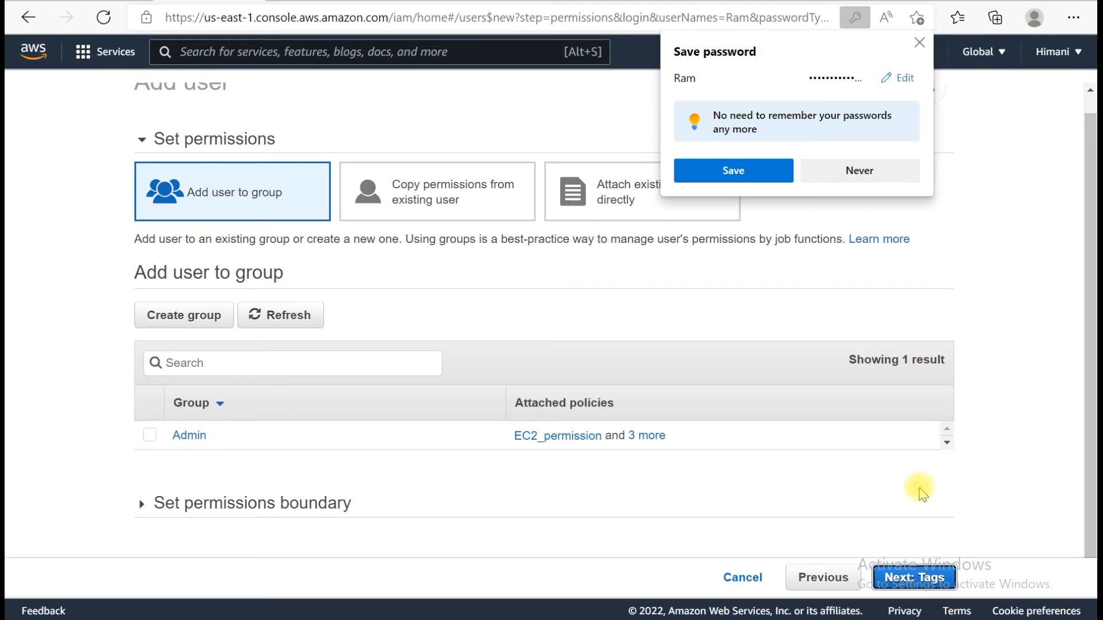
Step: Create the first user without any group or tags, declining to save the password in the browser
{"action": "left_click", "coordinate": [892, 584]}
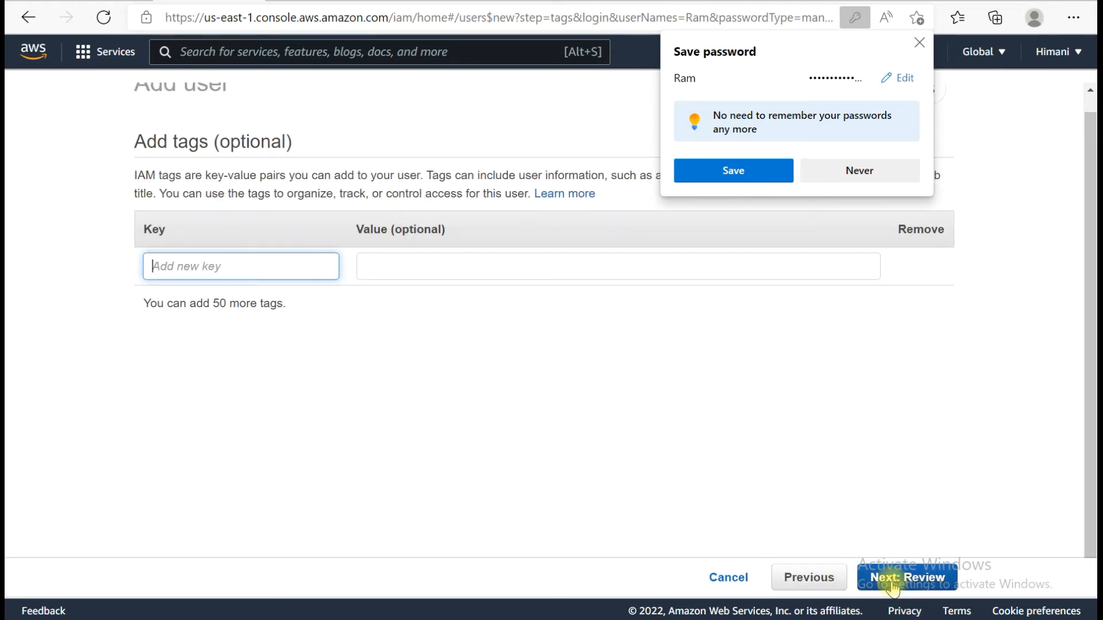
{"action": "left_click", "coordinate": [860, 171]}
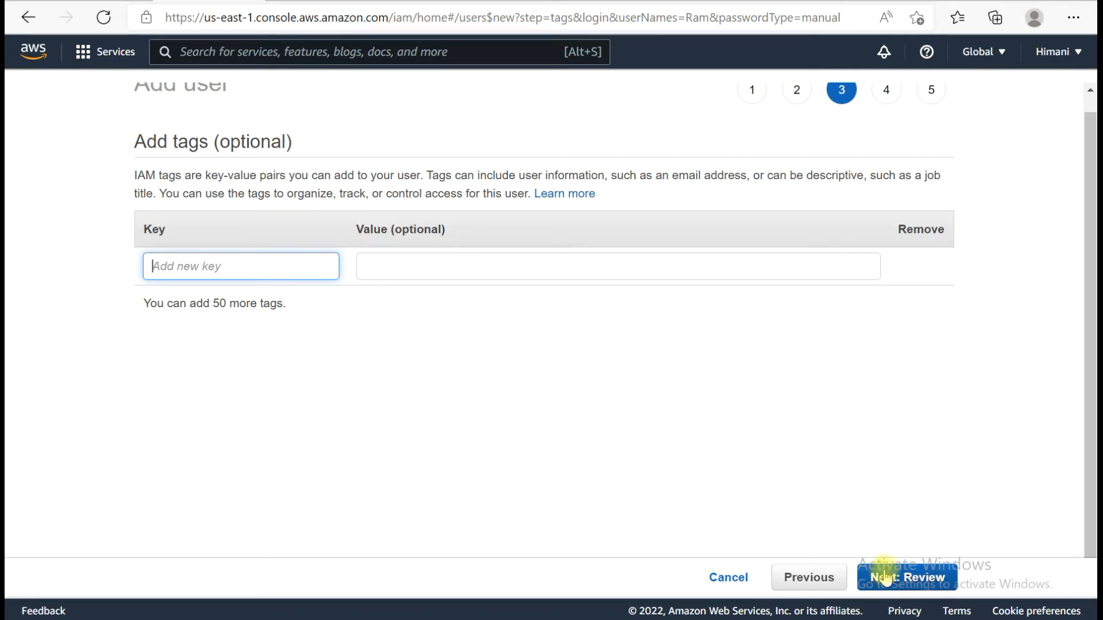
{"action": "left_click", "coordinate": [905, 579]}
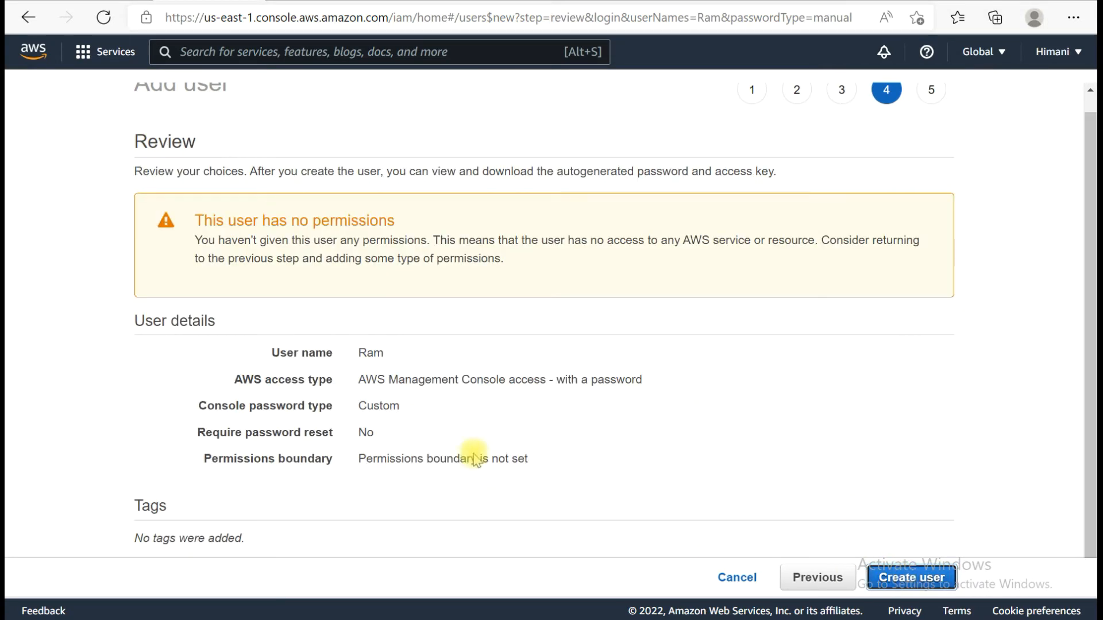
{"action": "left_click", "coordinate": [900, 581]}
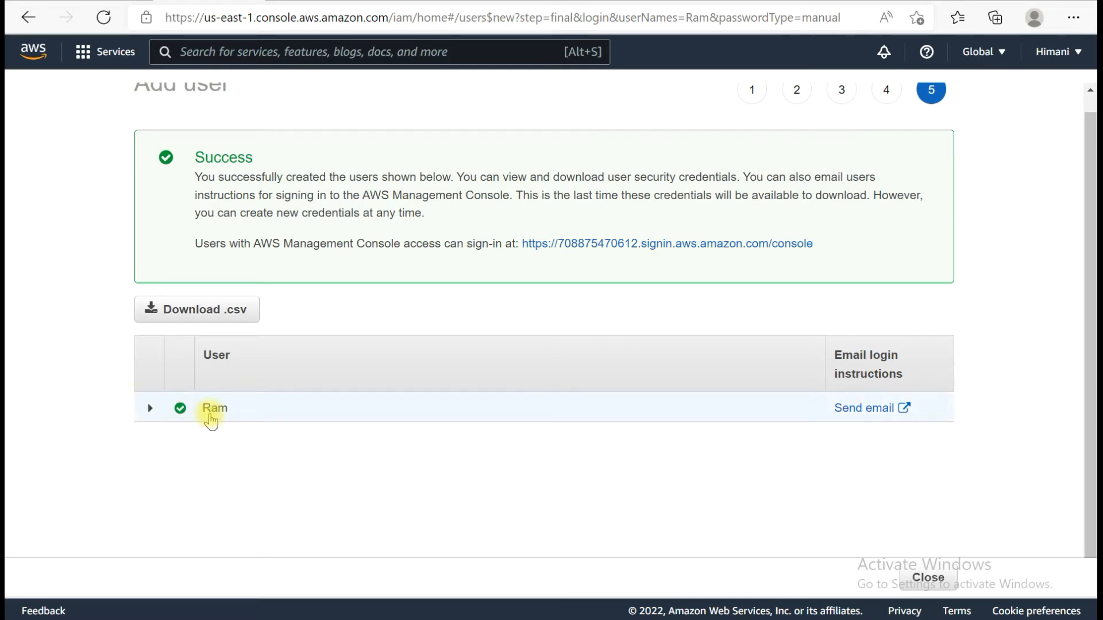
{"action": "left_click", "coordinate": [928, 577]}
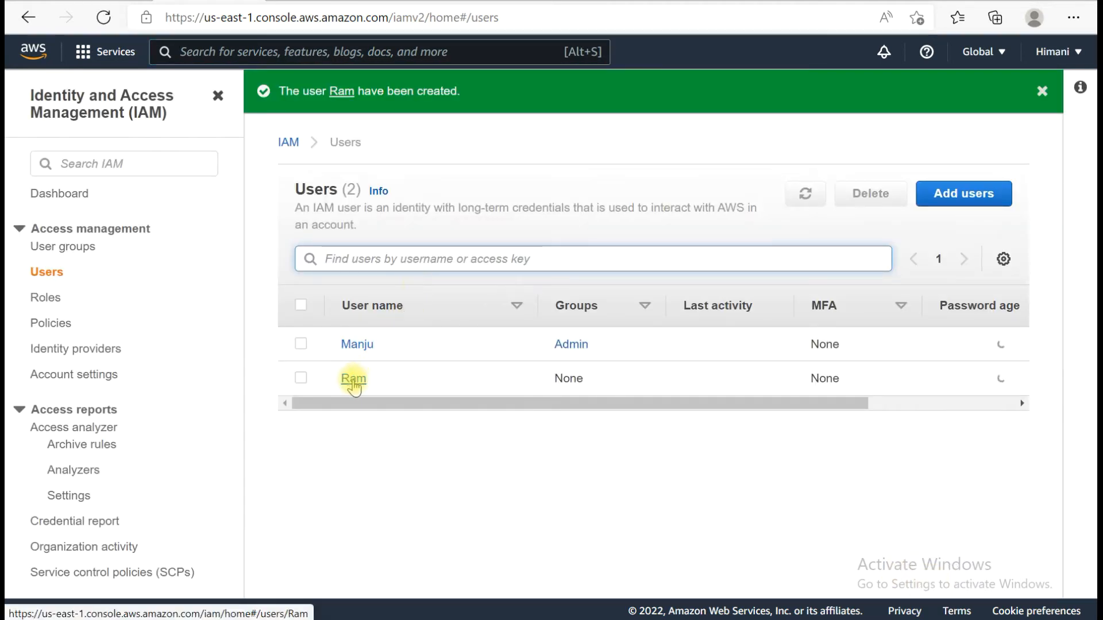
Step: Attach the existing AmazonS3FullAccess policy directly to the newly created user
{"action": "left_click", "coordinate": [353, 378]}
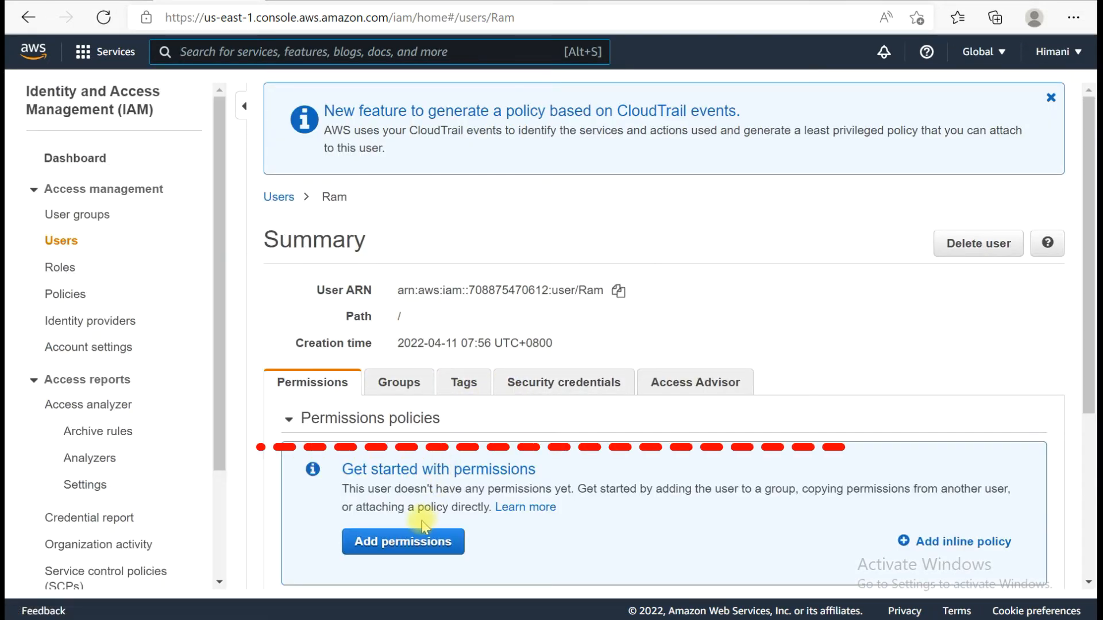
{"action": "left_click", "coordinate": [406, 541]}
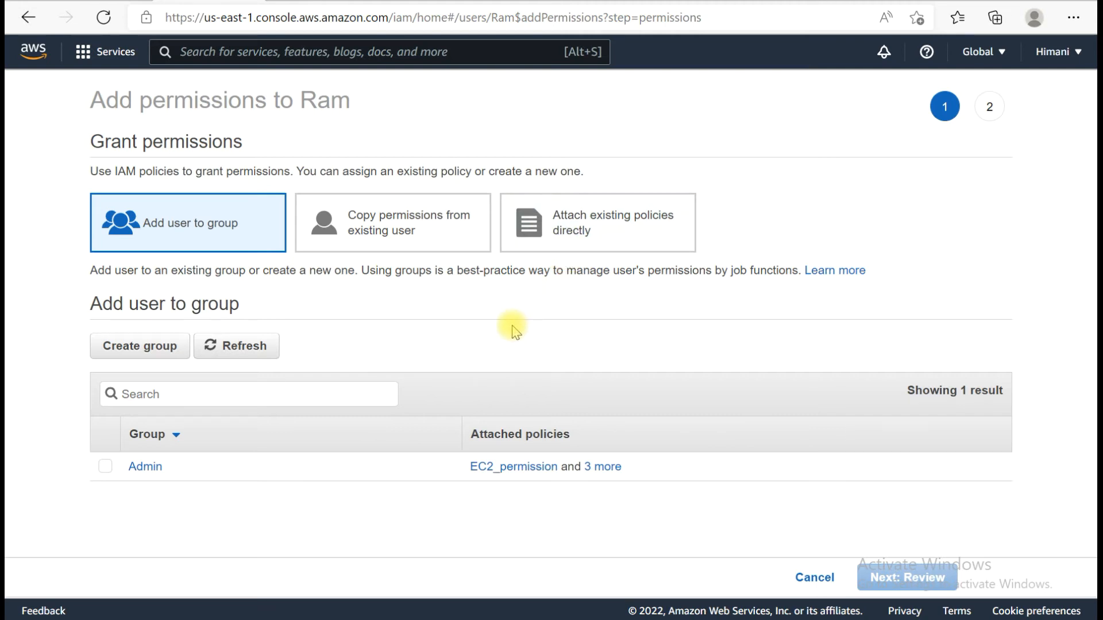
{"action": "left_click", "coordinate": [403, 241]}
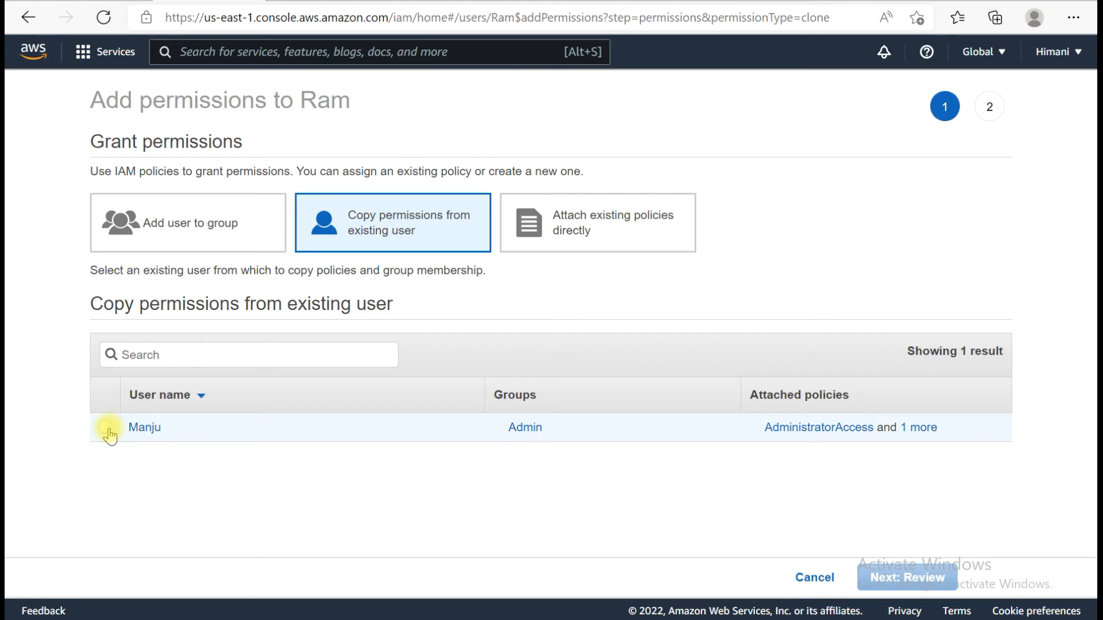
{"action": "left_click", "coordinate": [595, 223]}
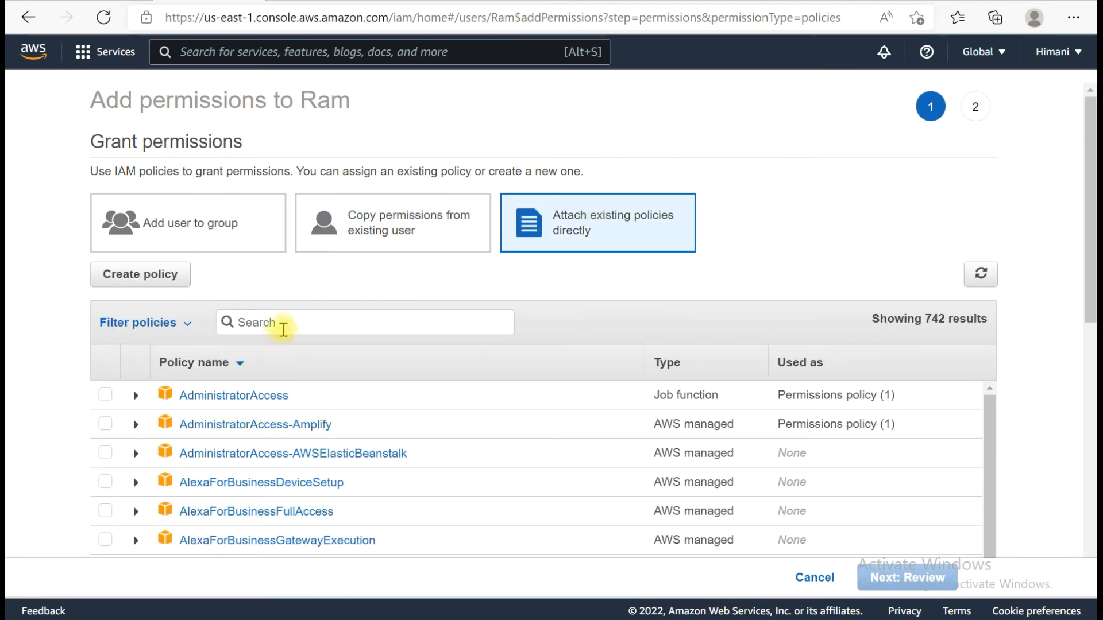
{"action": "type", "text": "s3"}
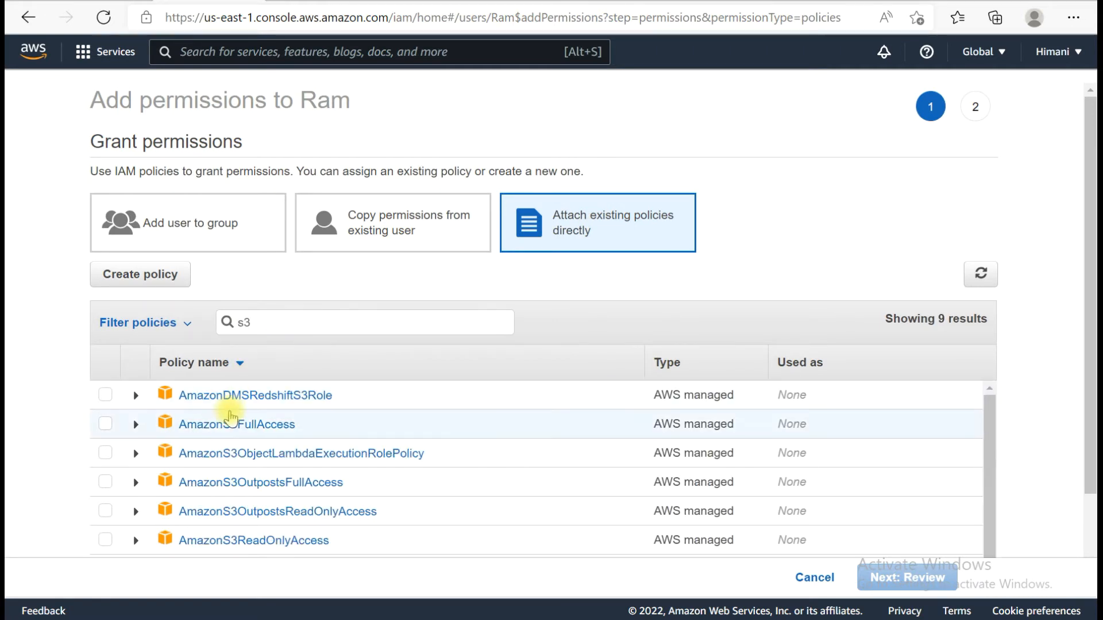
{"action": "left_click", "coordinate": [105, 425]}
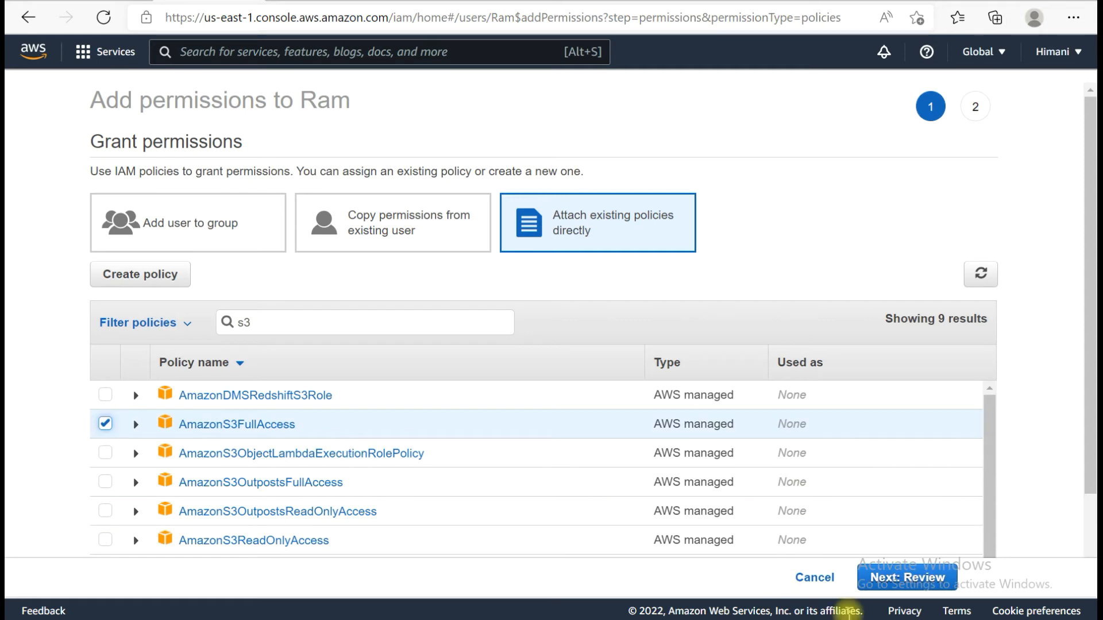
{"action": "left_click", "coordinate": [898, 580]}
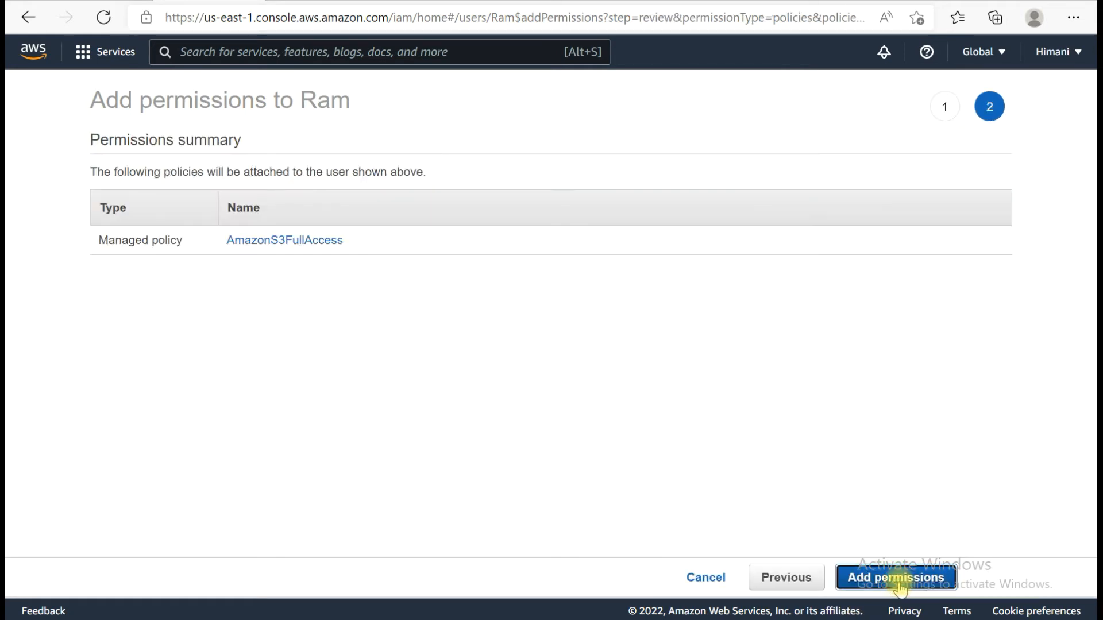
{"action": "left_click", "coordinate": [866, 579]}
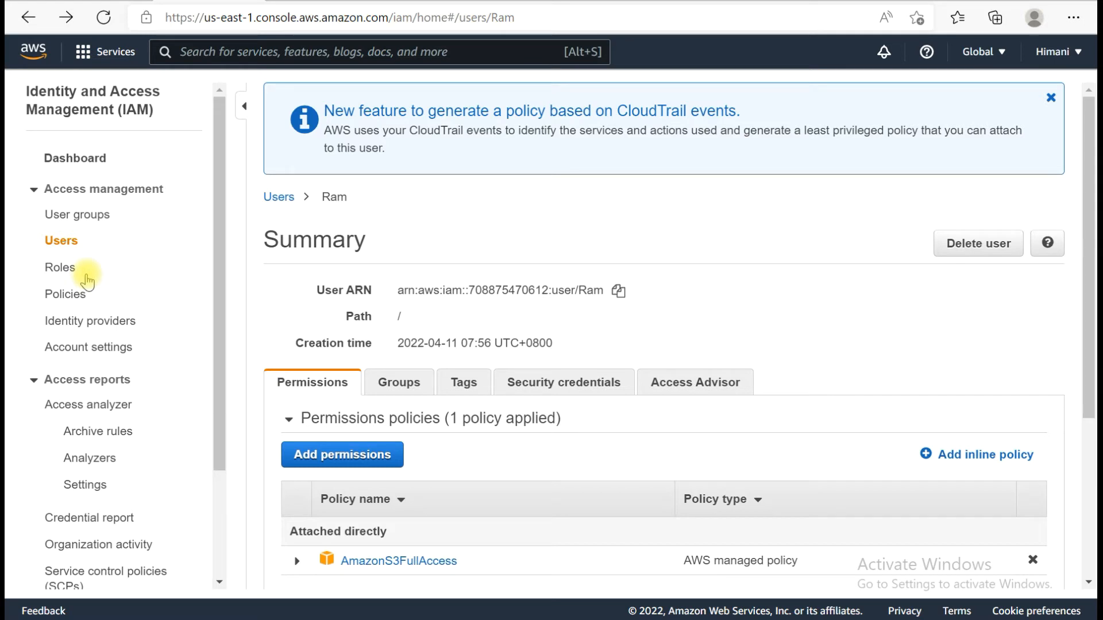
Step: Start adding a second IAM user from the users list, entering the user's name and enabling AWS Management Console password access
{"action": "left_click", "coordinate": [279, 198]}
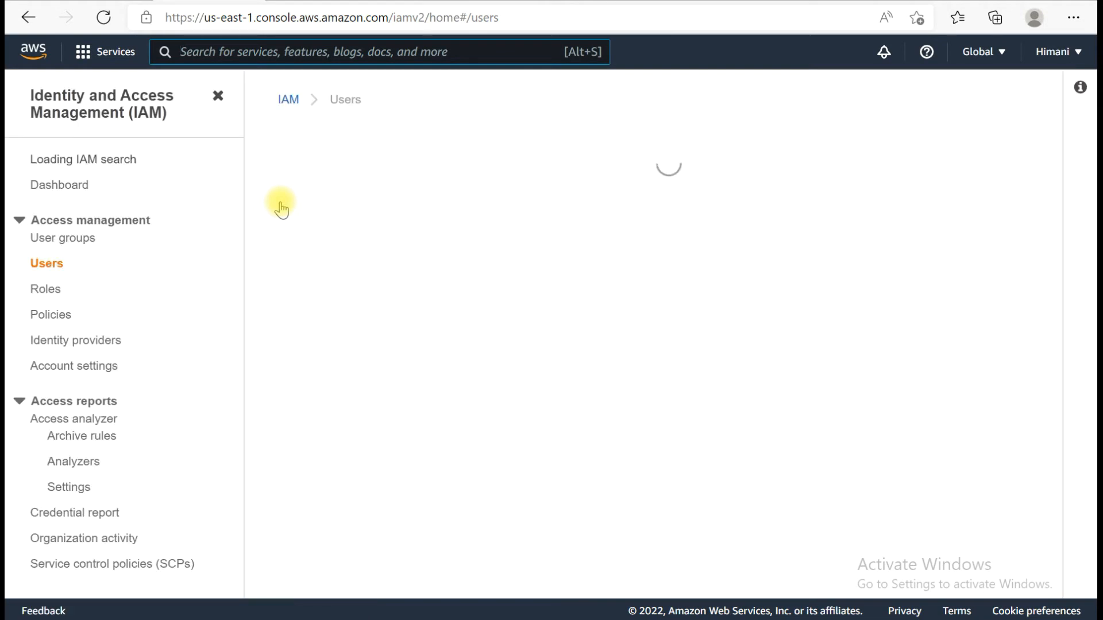
{"action": "left_click", "coordinate": [960, 153]}
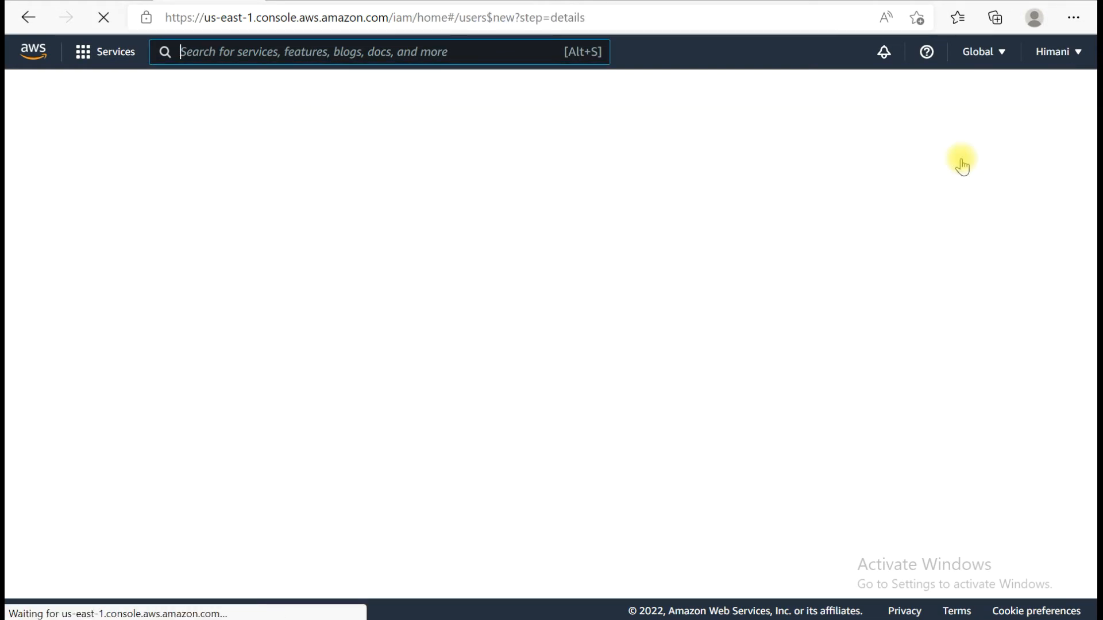
{"action": "left_click", "coordinate": [419, 227]}
{"action": "type", "text": "S"}
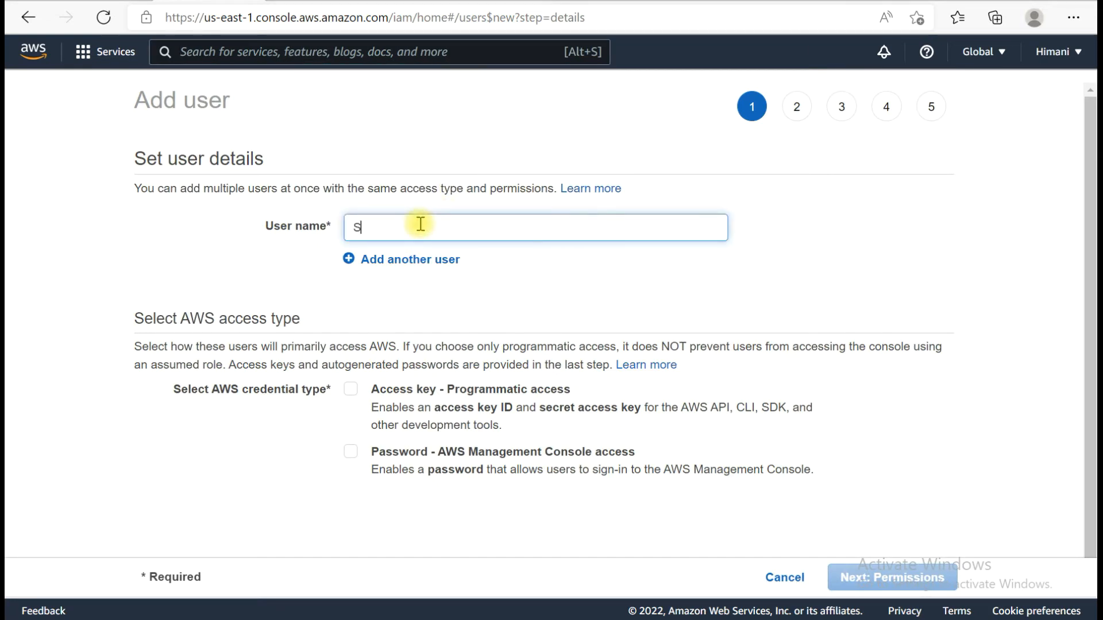
{"action": "type", "text": "hyam"}
{"action": "left_click", "coordinate": [351, 450]}
Step: Enter a custom console password for the second user, disable the required password reset and proceed to permissions
{"action": "scroll", "coordinate": [1091, 347], "scroll_direction": "down", "scroll_amount": 2}
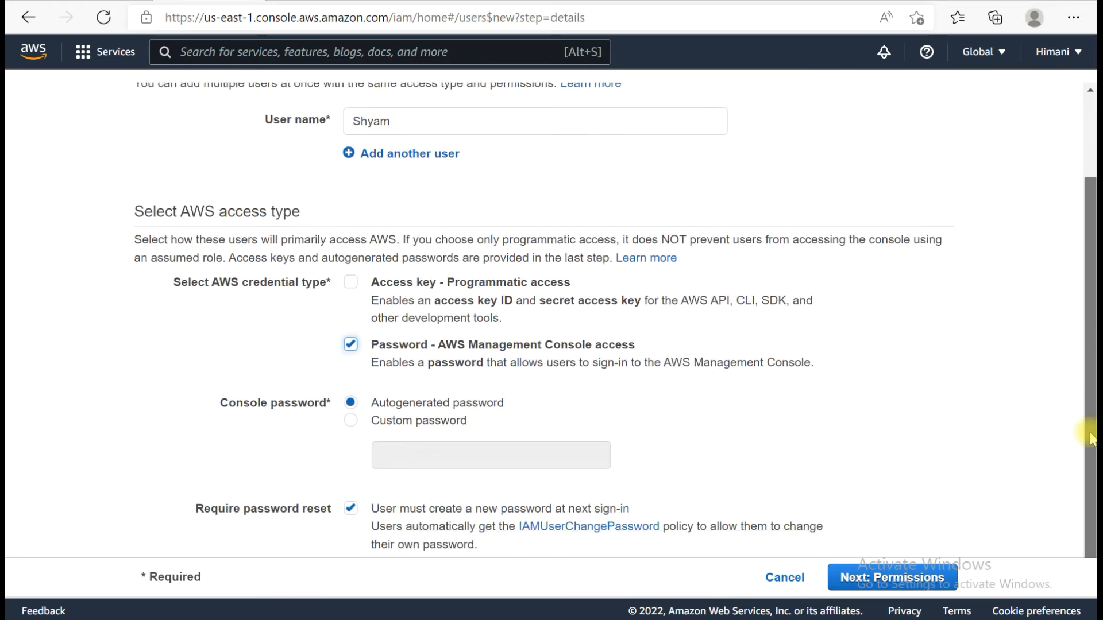
{"action": "left_click", "coordinate": [352, 408]}
{"action": "left_click", "coordinate": [451, 443]}
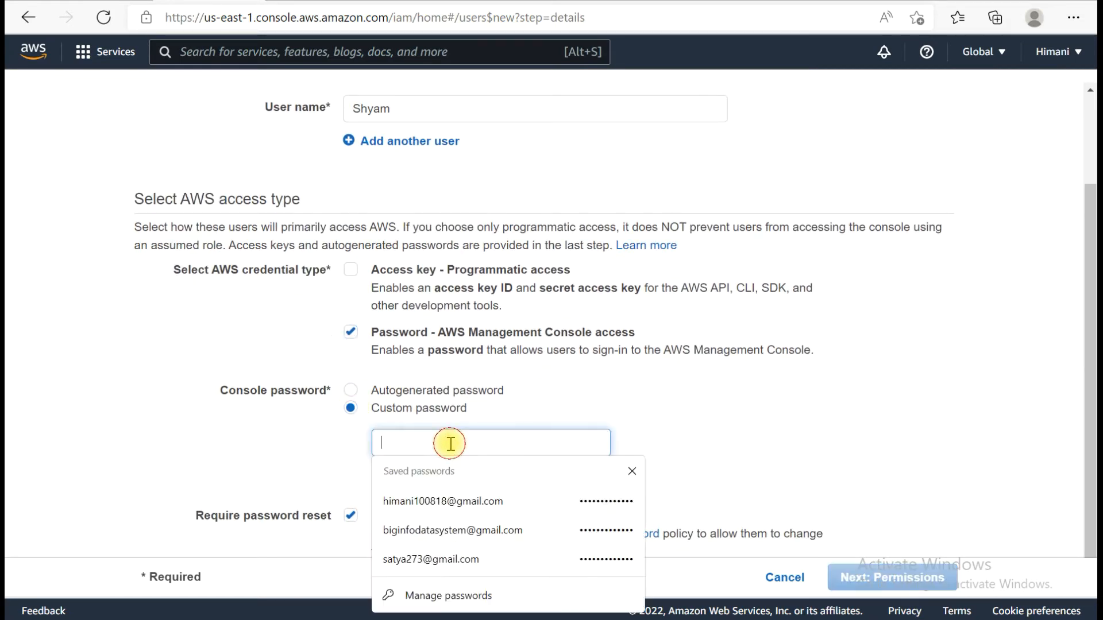
{"action": "type", "text": "***"}
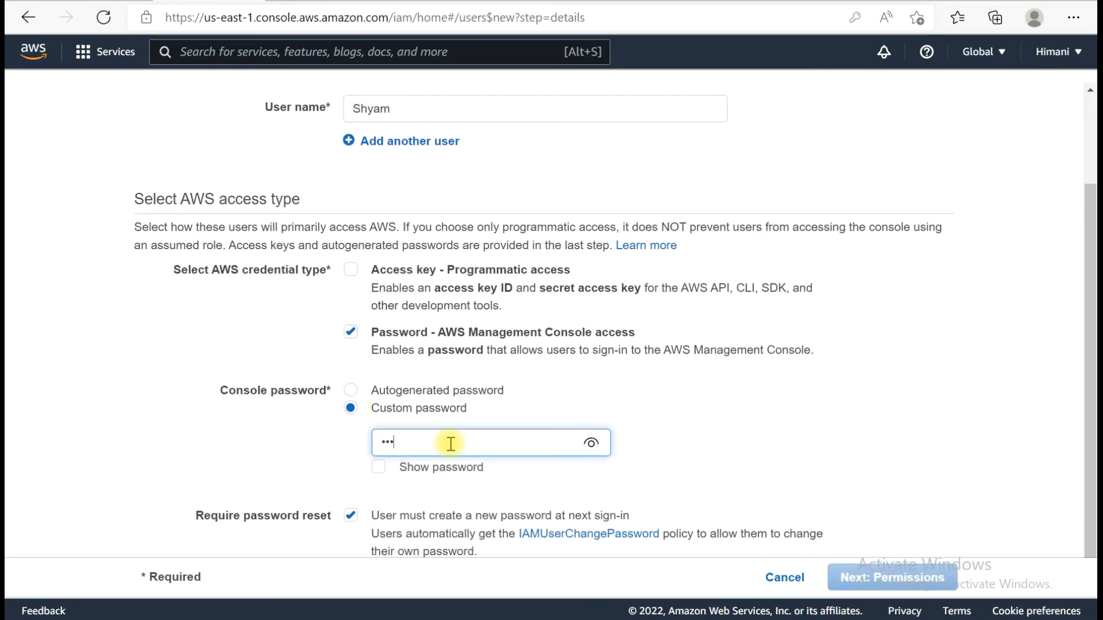
{"action": "type", "text": "**********"}
{"action": "left_click", "coordinate": [351, 518]}
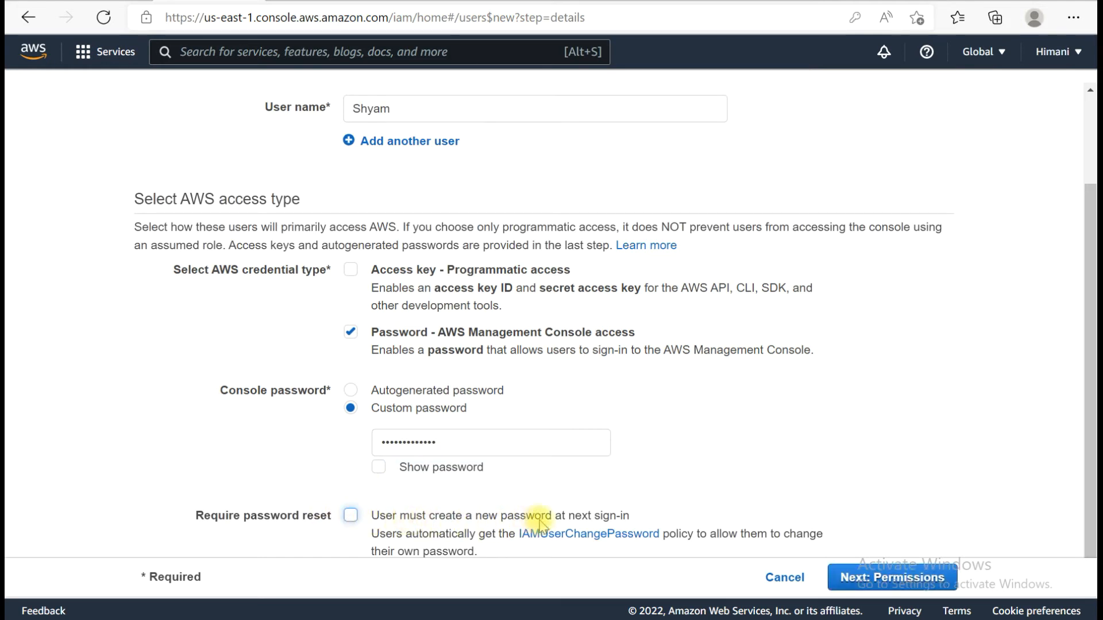
{"action": "left_click", "coordinate": [844, 577]}
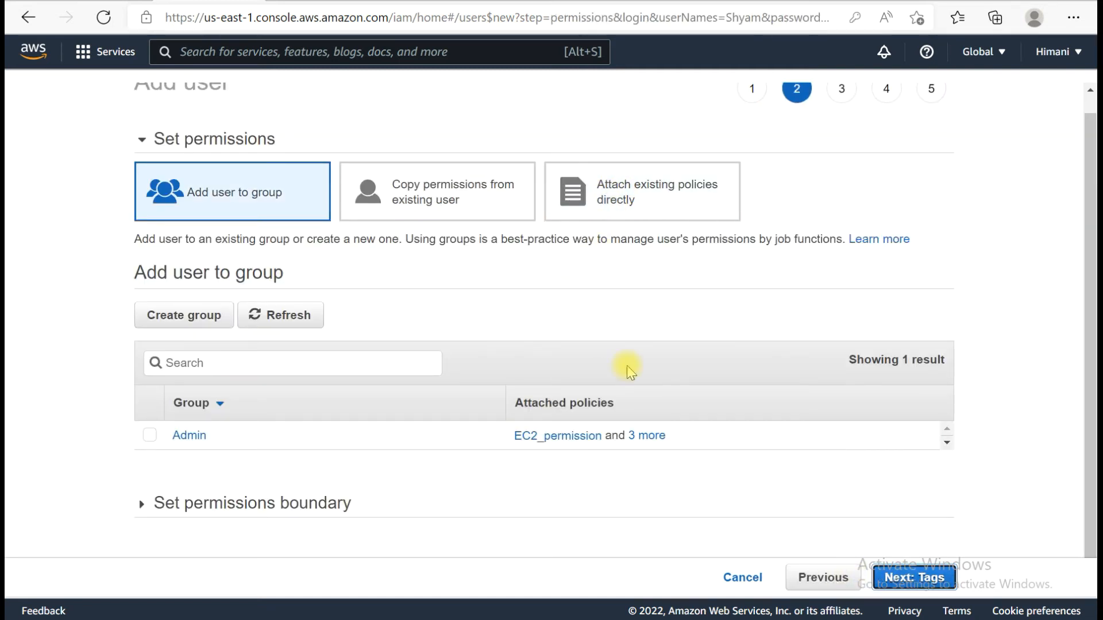
Step: Create the second user with no group, permissions or tags and return to the users list
{"action": "left_click", "coordinate": [894, 580]}
{"action": "left_click", "coordinate": [893, 580]}
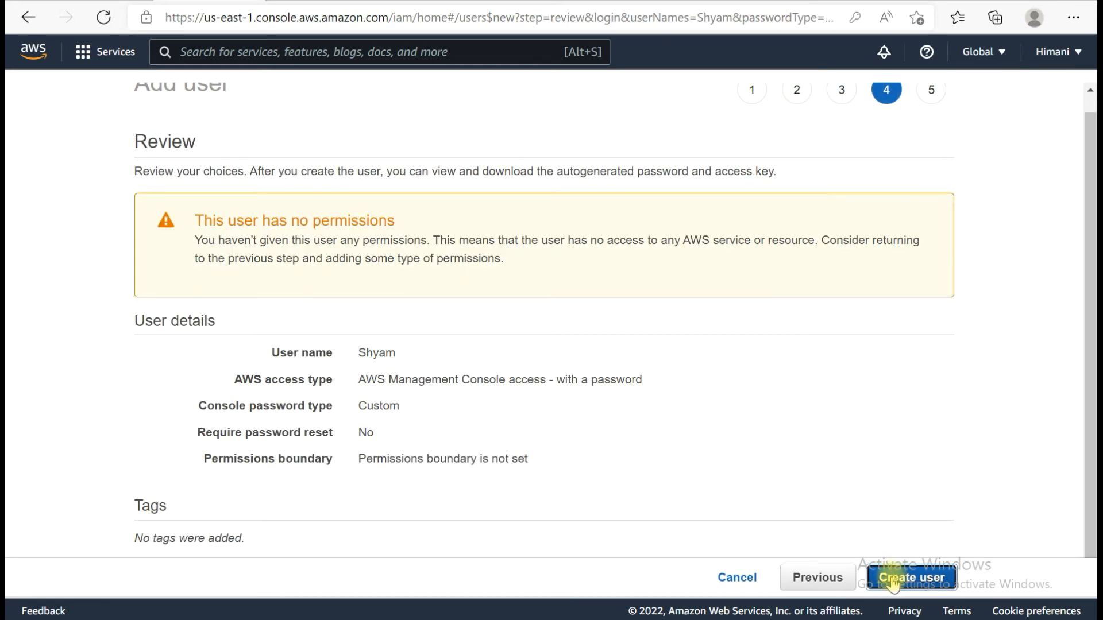
{"action": "left_click", "coordinate": [892, 581]}
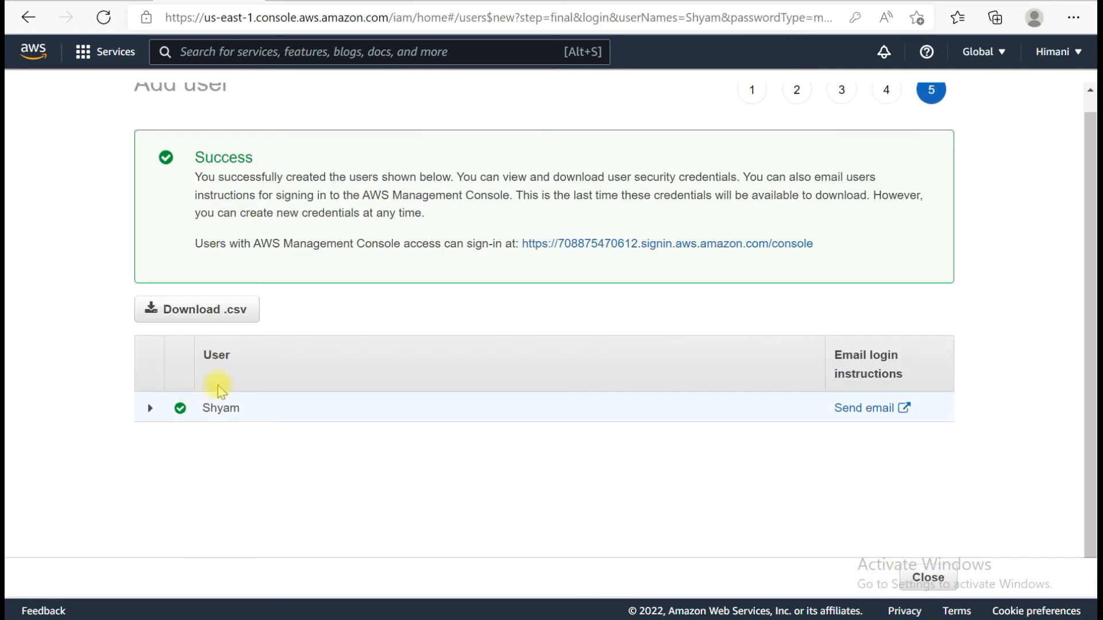
{"action": "left_click", "coordinate": [928, 581]}
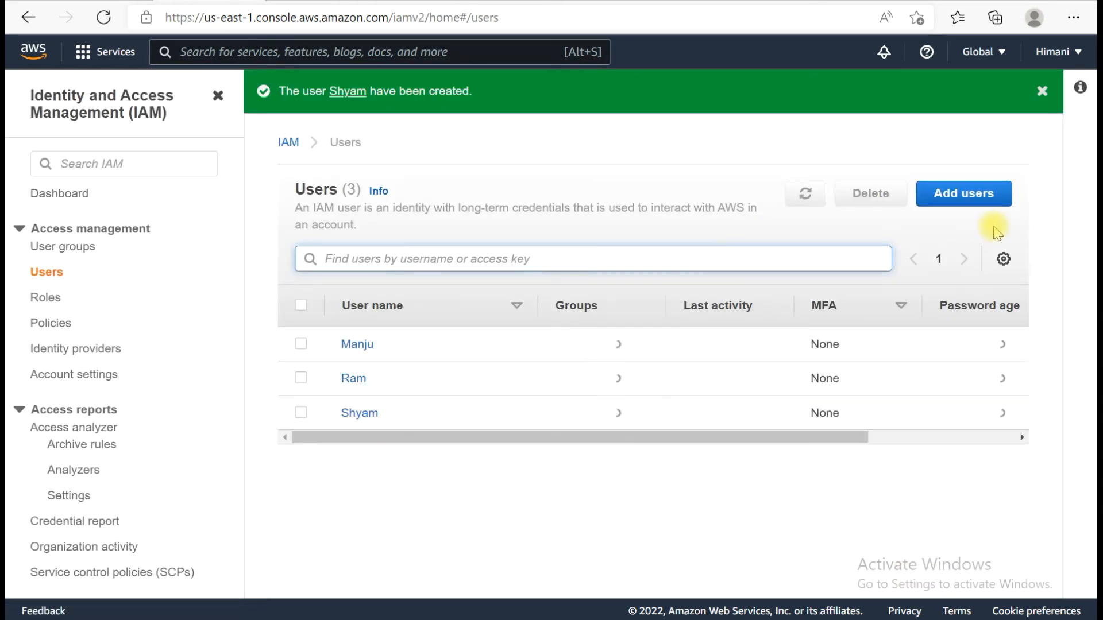
Step: Start adding a third IAM user, entering the user's name and enabling AWS Management Console access with a custom password
{"action": "left_click", "coordinate": [974, 193]}
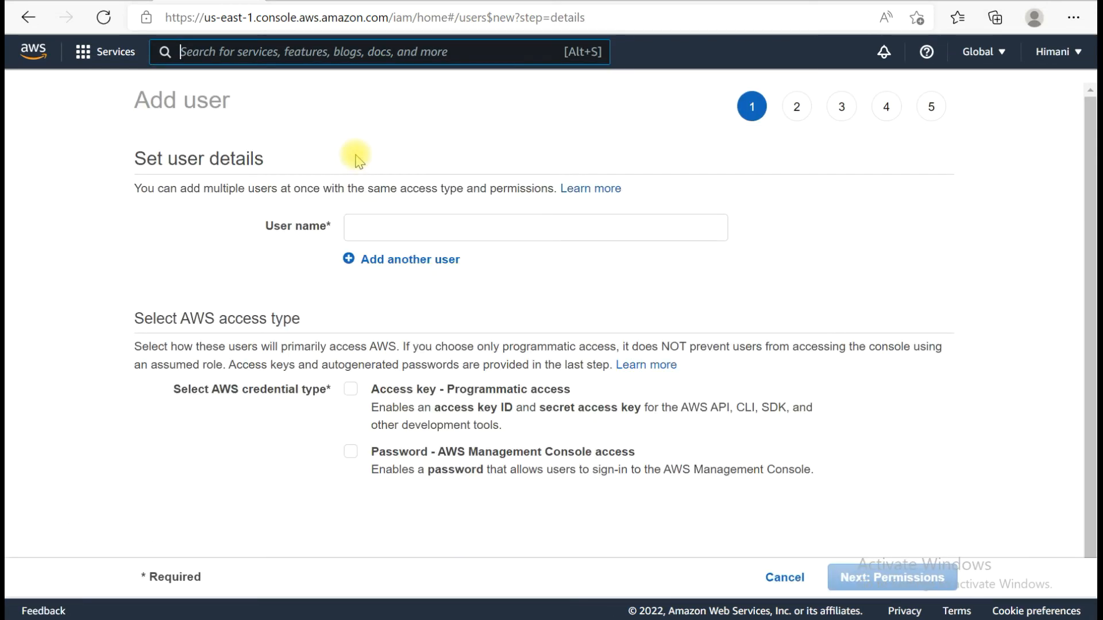
{"action": "left_click", "coordinate": [398, 226]}
{"action": "type", "text": "Gita"}
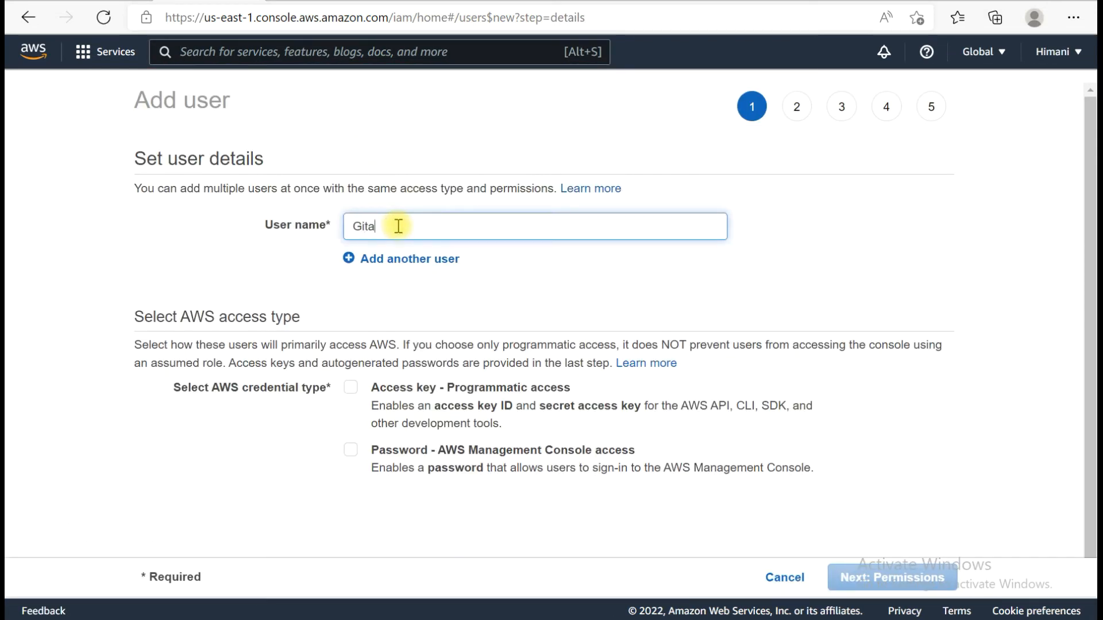
{"action": "left_click", "coordinate": [350, 451]}
{"action": "left_click", "coordinate": [350, 525]}
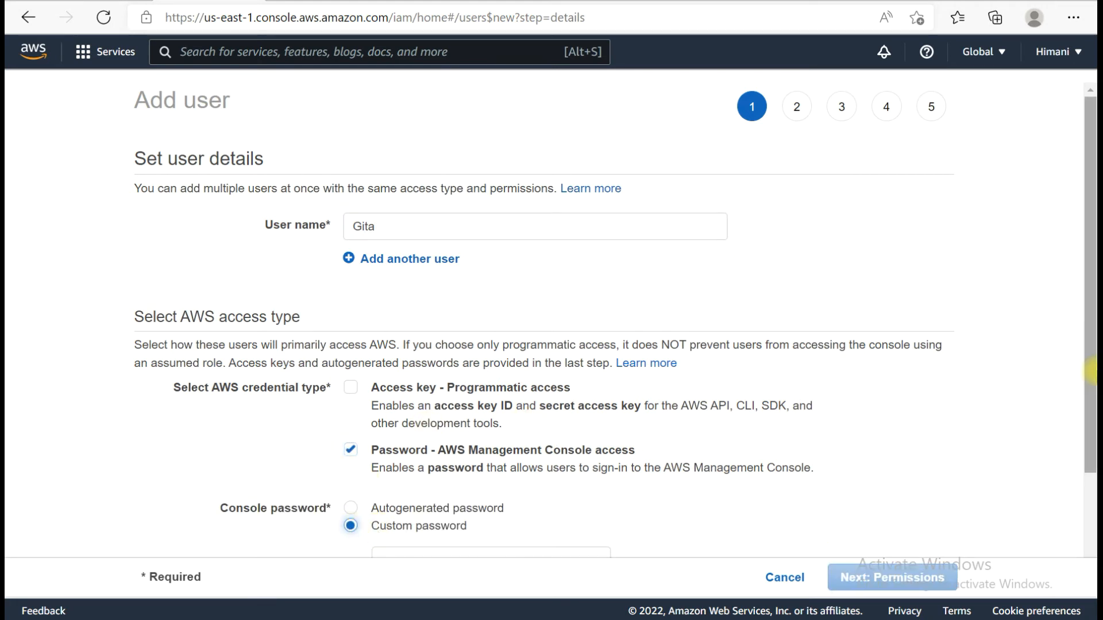
Step: Enter the third user's custom console password, disable the required password reset and proceed to permissions
{"action": "left_click_drag", "start_coordinate": [1091, 370], "coordinate": [1091, 472]}
{"action": "left_click", "coordinate": [494, 422]}
{"action": "type", "text": "••"}
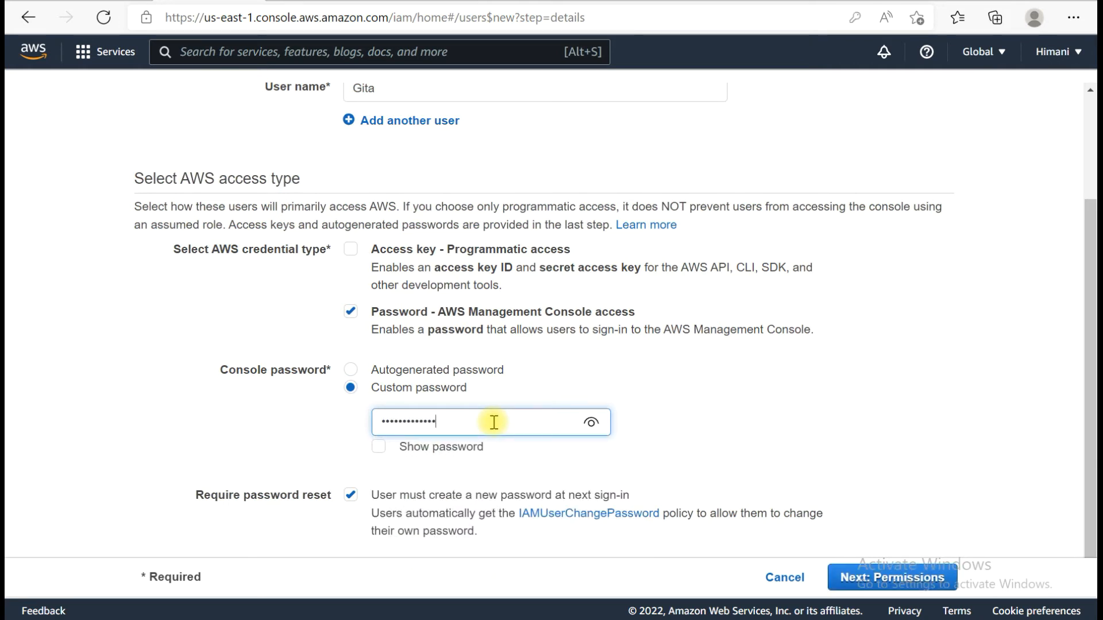
{"action": "left_click", "coordinate": [854, 578]}
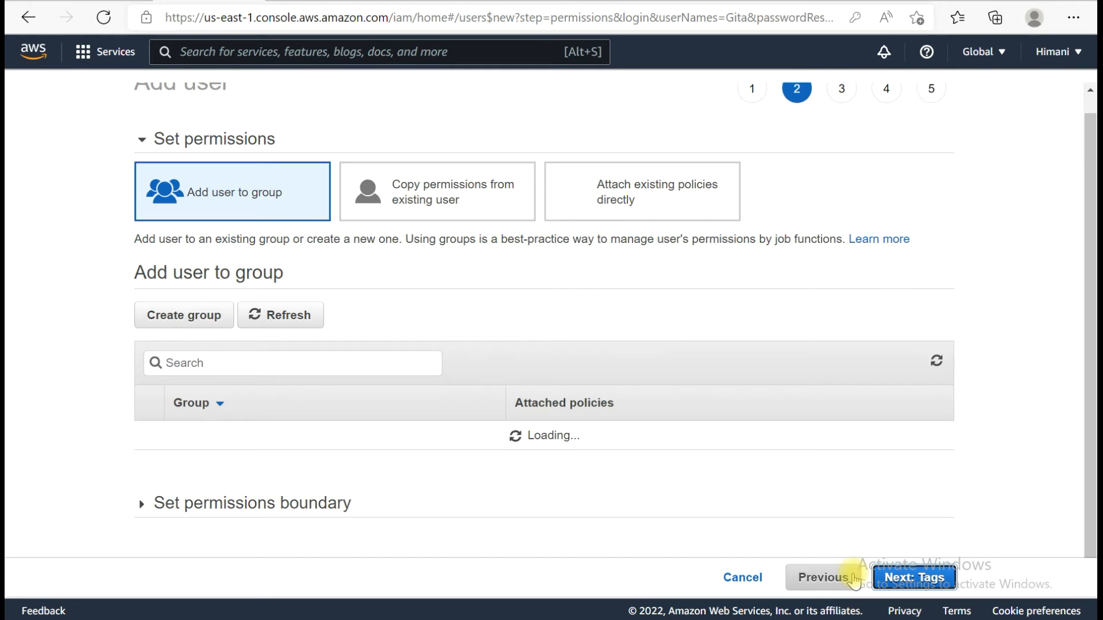
{"action": "left_click", "coordinate": [804, 579]}
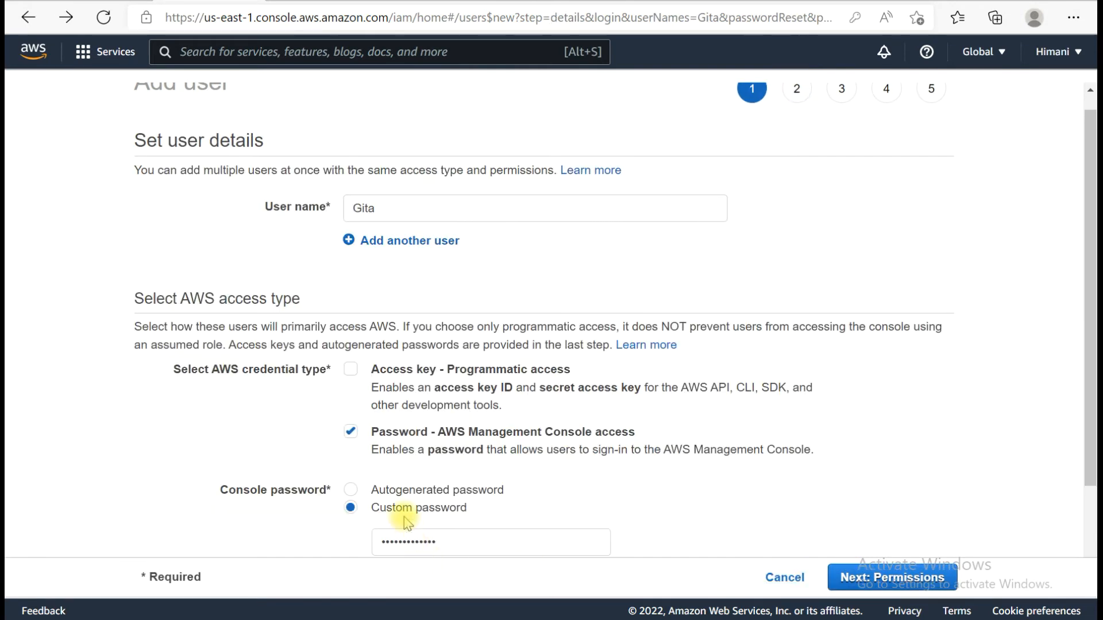
{"action": "scroll", "coordinate": [1034, 425], "scroll_direction": "down", "scroll_amount": 2}
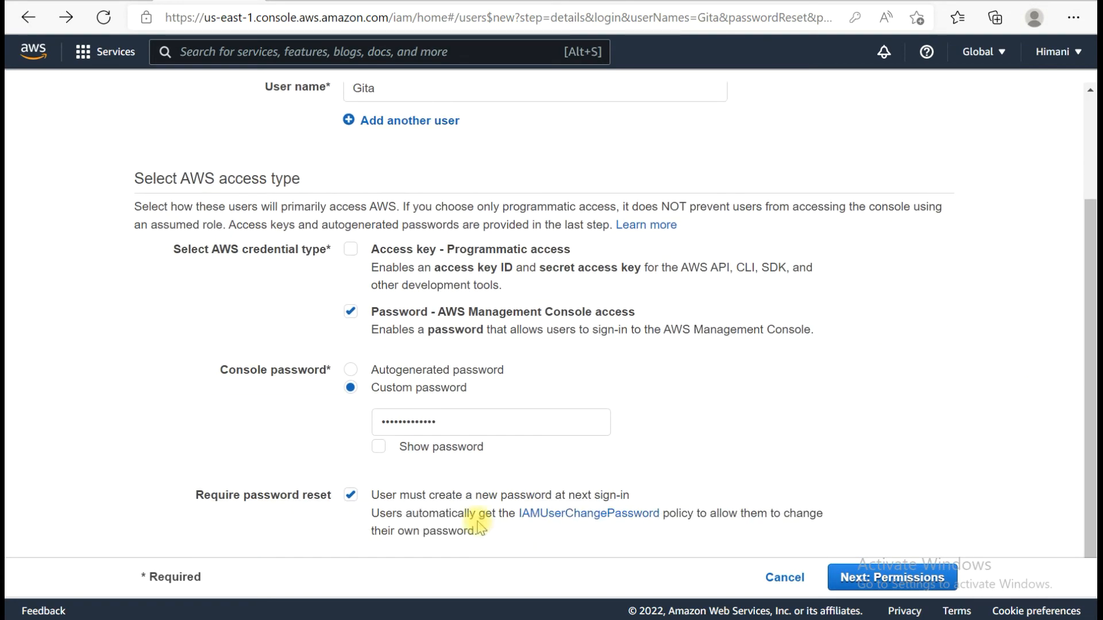
{"action": "left_click", "coordinate": [350, 496]}
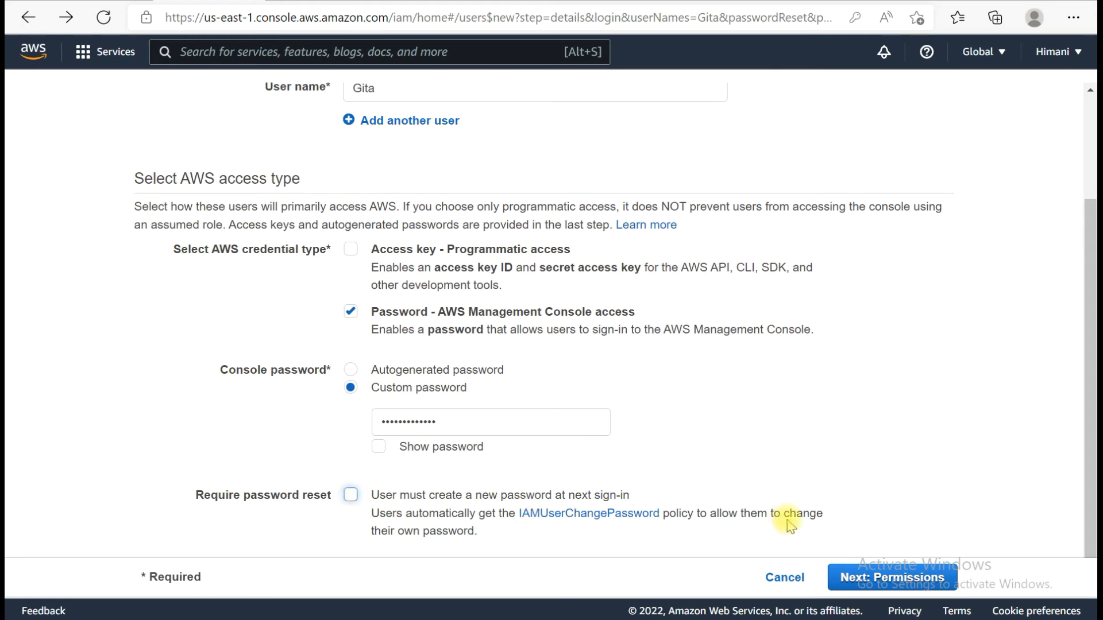
{"action": "left_click", "coordinate": [884, 583]}
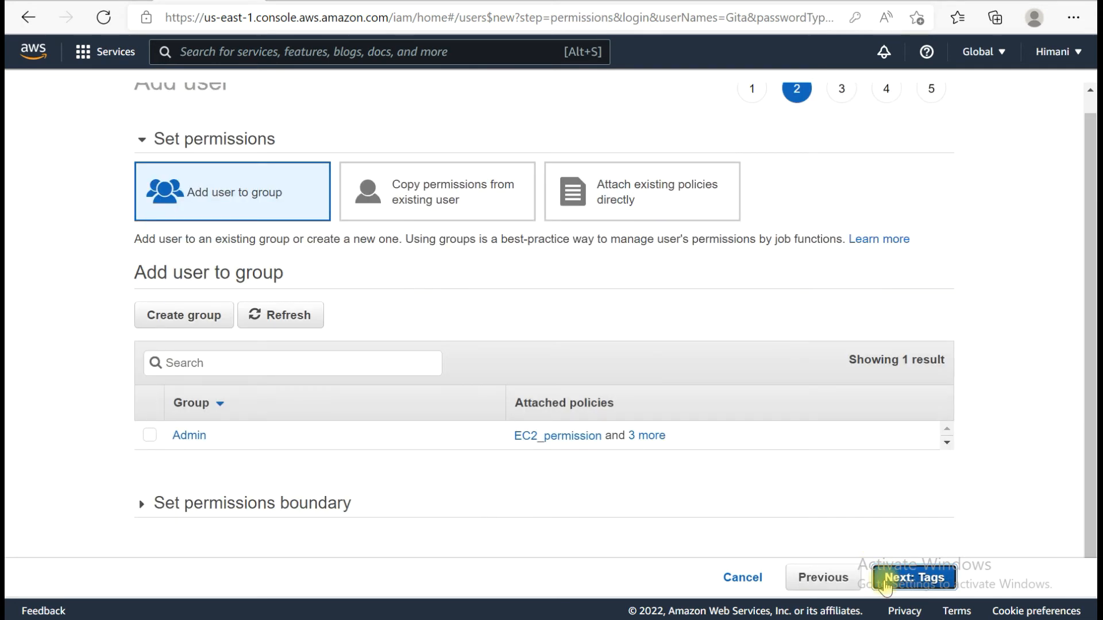
Step: Create the third user without any group, permissions or tags and return to the users list
{"action": "left_click", "coordinate": [913, 578]}
{"action": "left_click", "coordinate": [885, 583]}
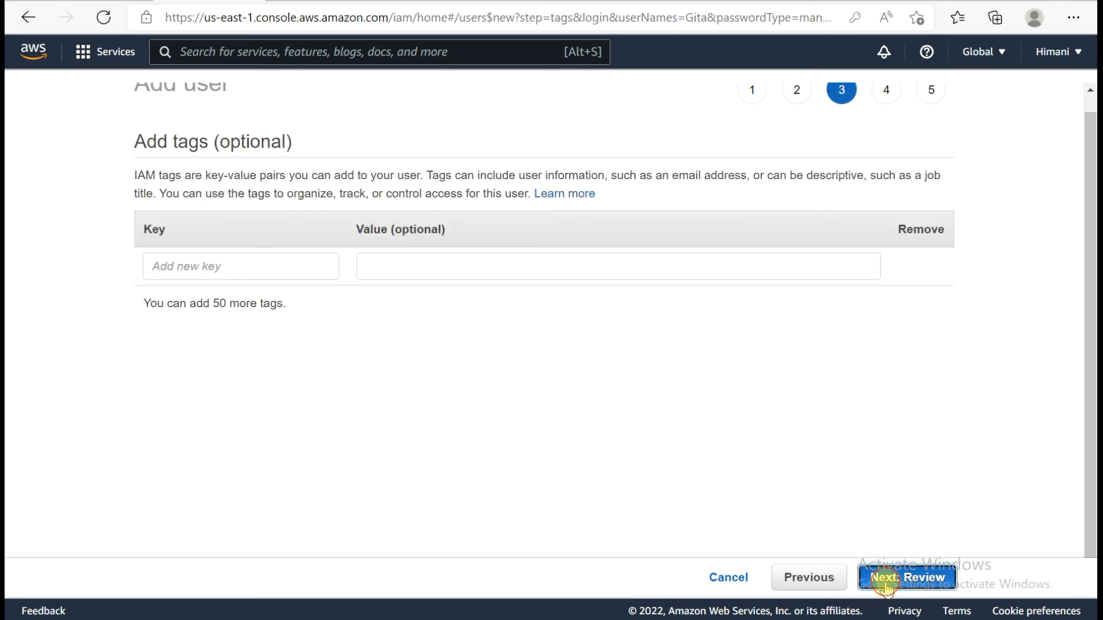
{"action": "left_click", "coordinate": [886, 586]}
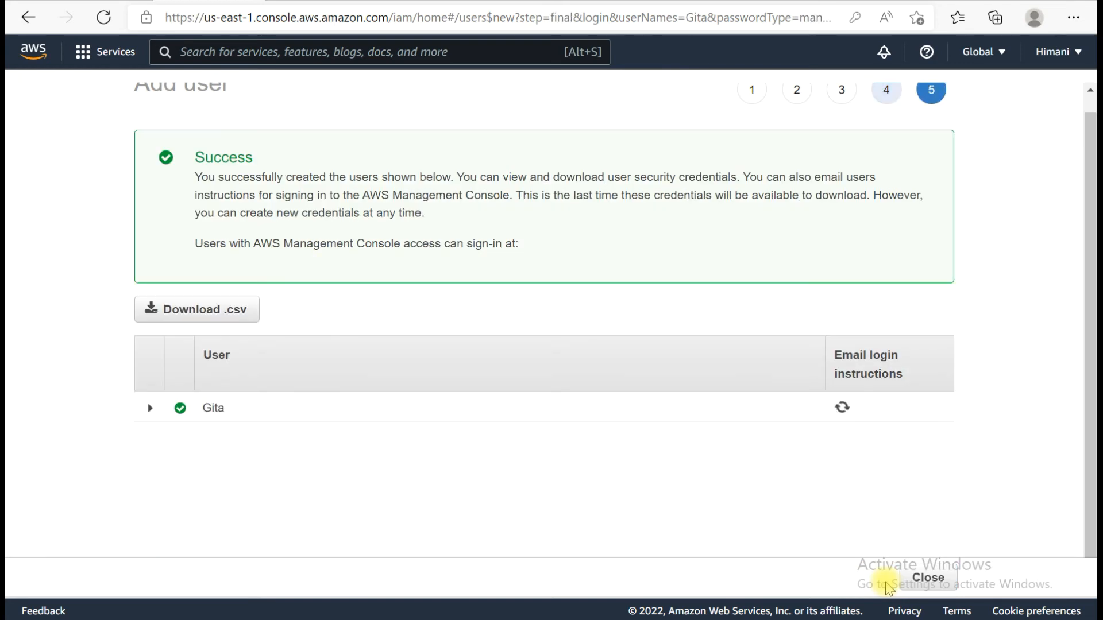
{"action": "left_click", "coordinate": [927, 578]}
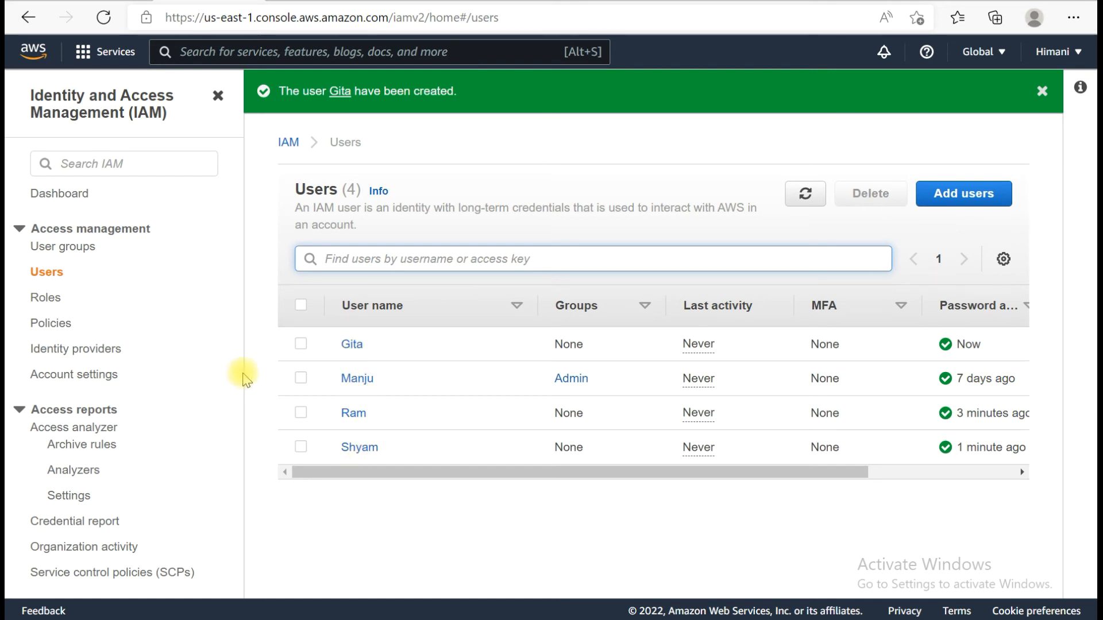
Step: Start creating a new IAM policy in the visual editor and choose S3 as its service
{"action": "left_click", "coordinate": [57, 325]}
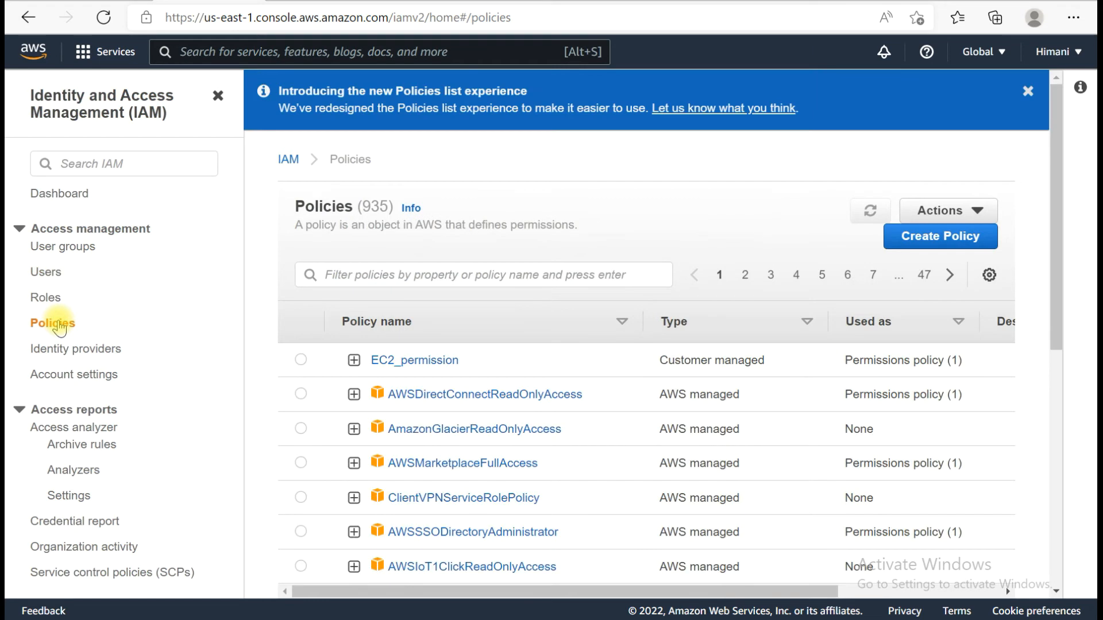
{"action": "left_click", "coordinate": [931, 244]}
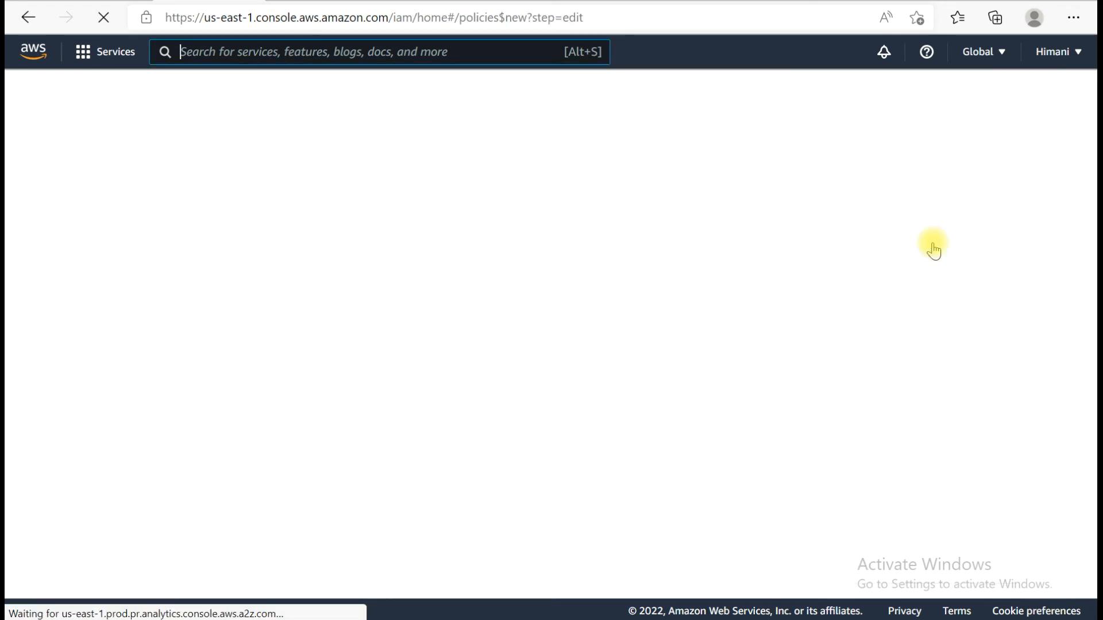
{"action": "left_click", "coordinate": [388, 317]}
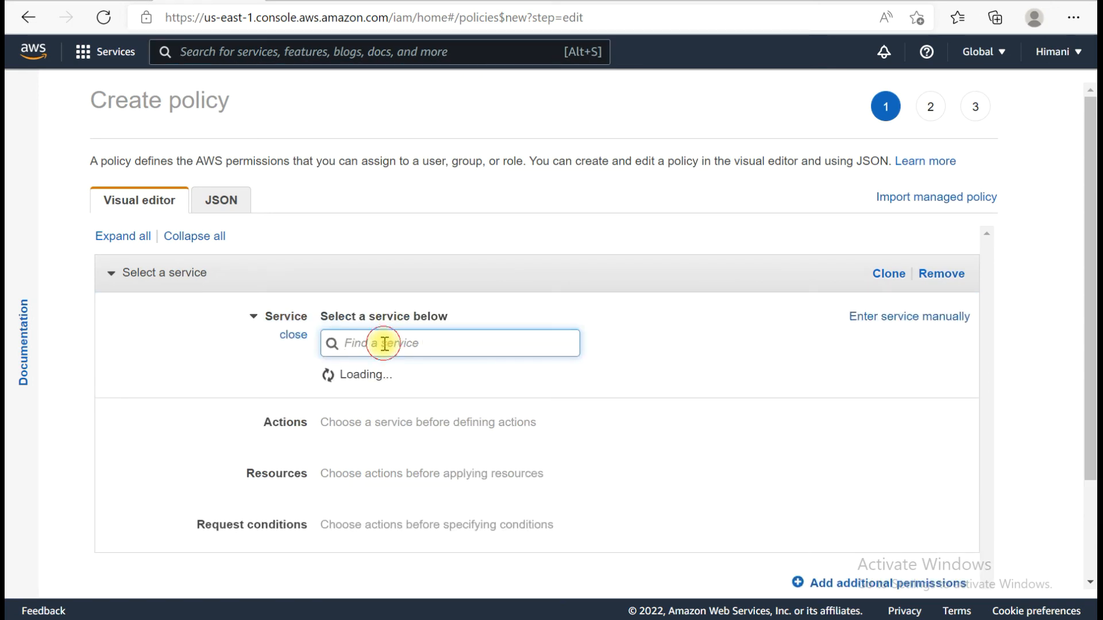
{"action": "left_click", "coordinate": [383, 343]}
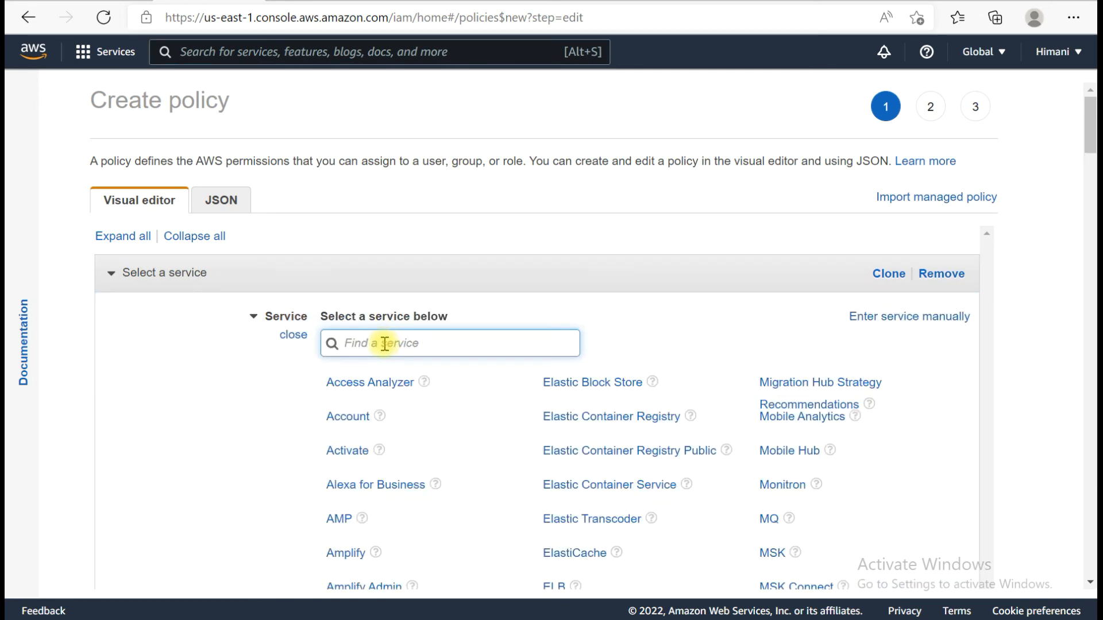
{"action": "type", "text": "s3"}
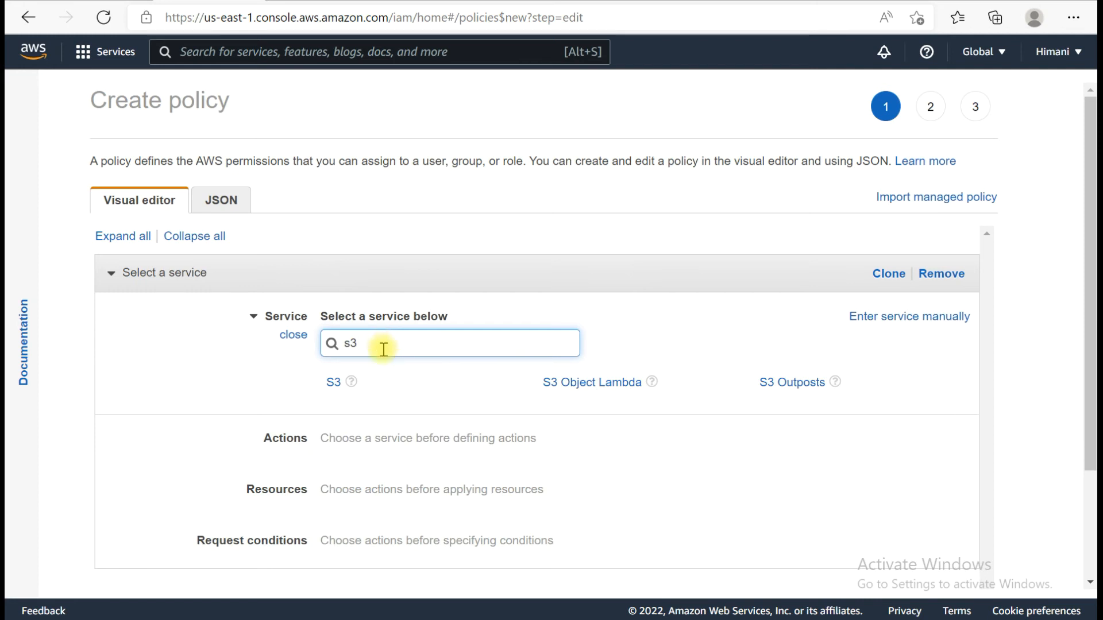
{"action": "left_click", "coordinate": [332, 382]}
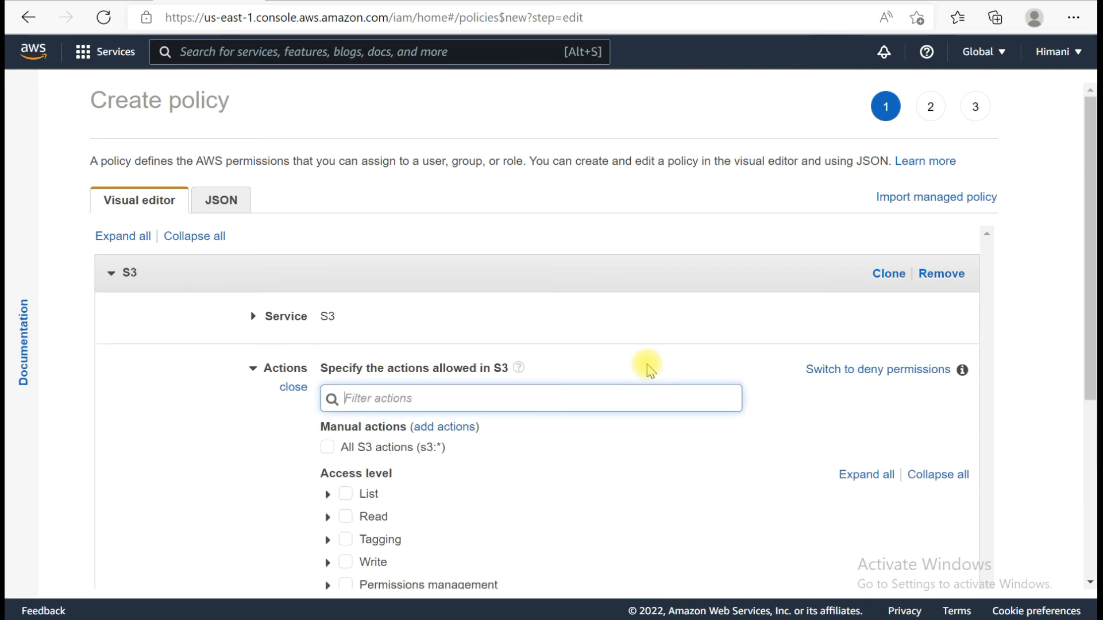
Step: Allow all S3 actions (s3:*) in the policy and apply it to all resources
{"action": "left_click", "coordinate": [328, 449]}
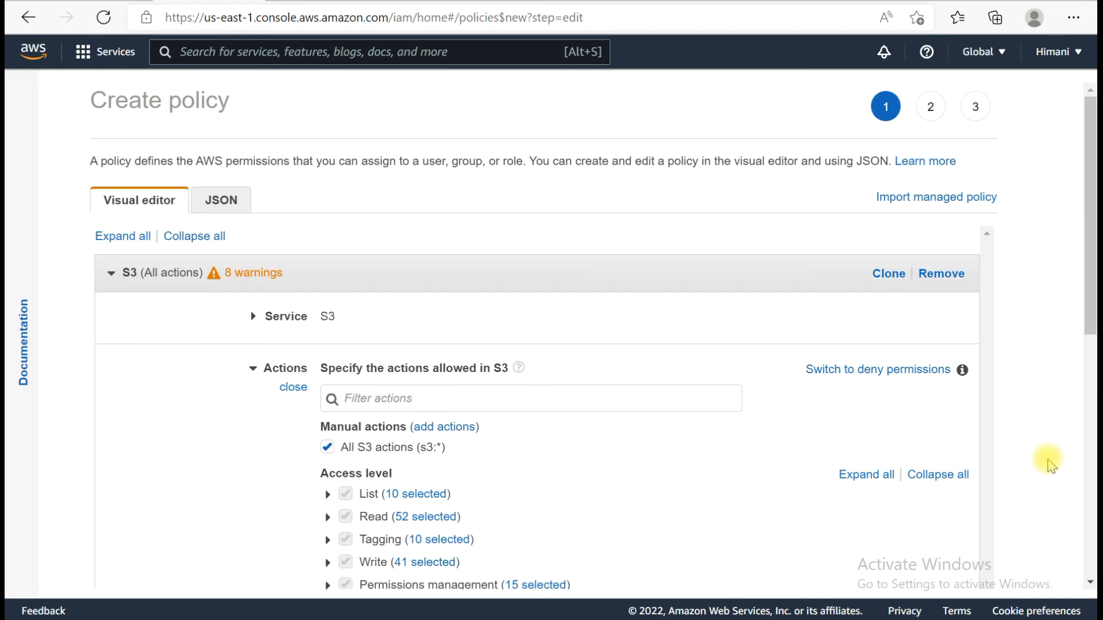
{"action": "left_click", "coordinate": [290, 387]}
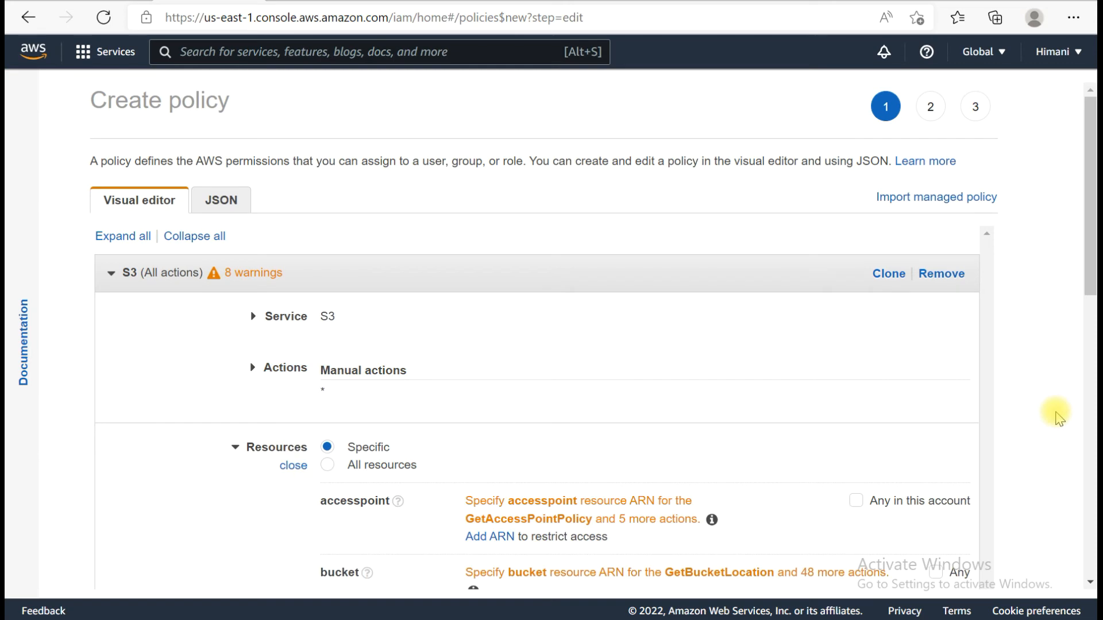
{"action": "left_click_drag", "start_coordinate": [1090, 267], "coordinate": [1090, 349]}
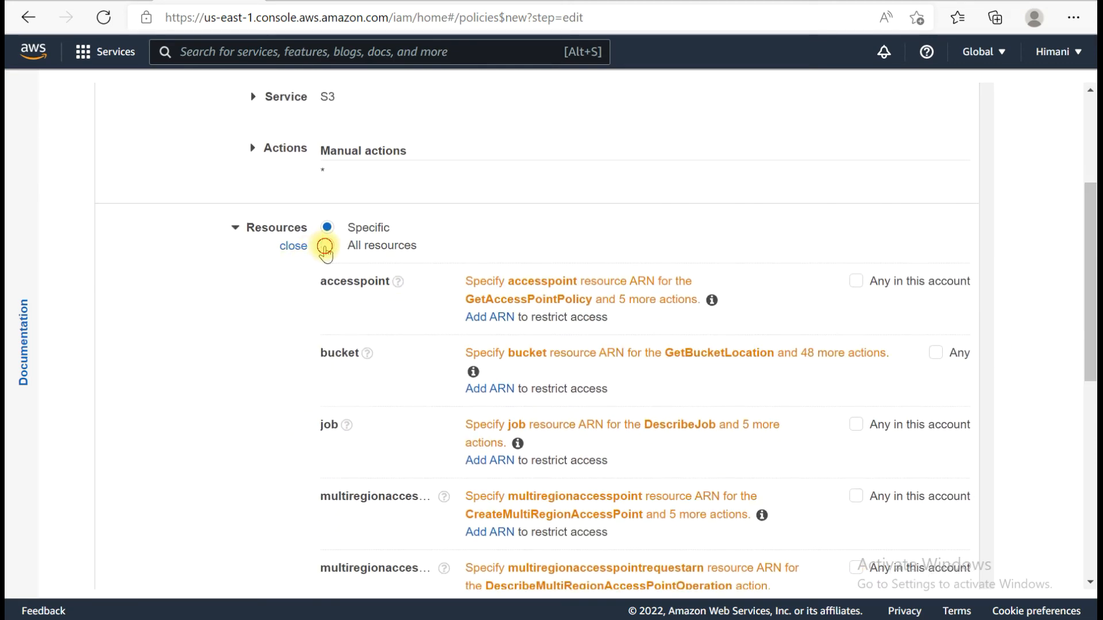
{"action": "left_click", "coordinate": [325, 247]}
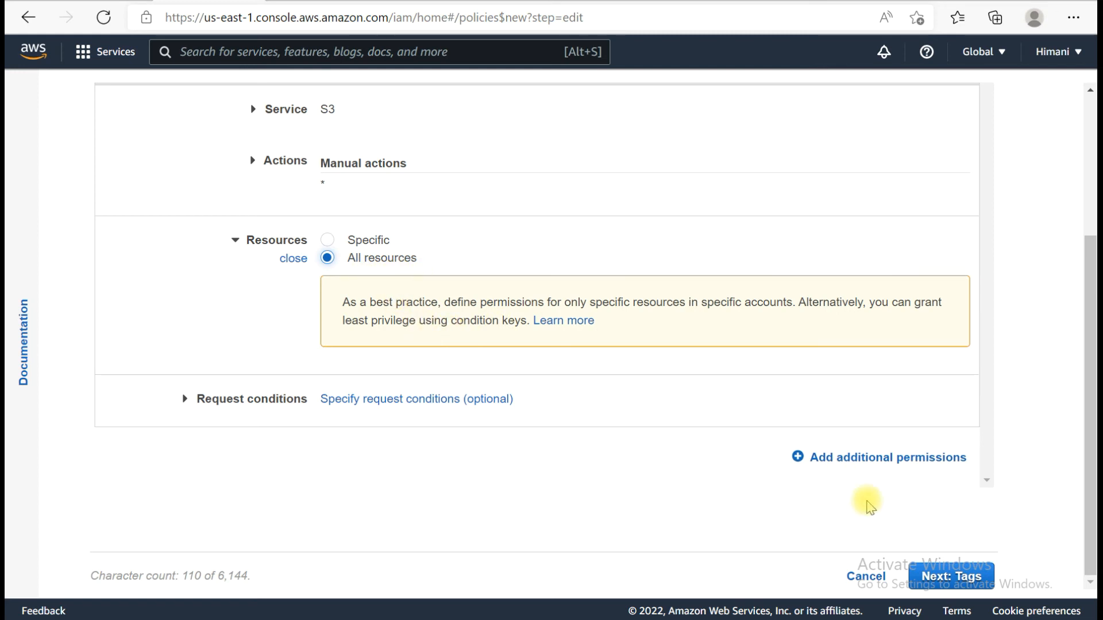
Step: Create the policy without tags under the name S3_Permission_Full and go to the users list
{"action": "left_click", "coordinate": [968, 578]}
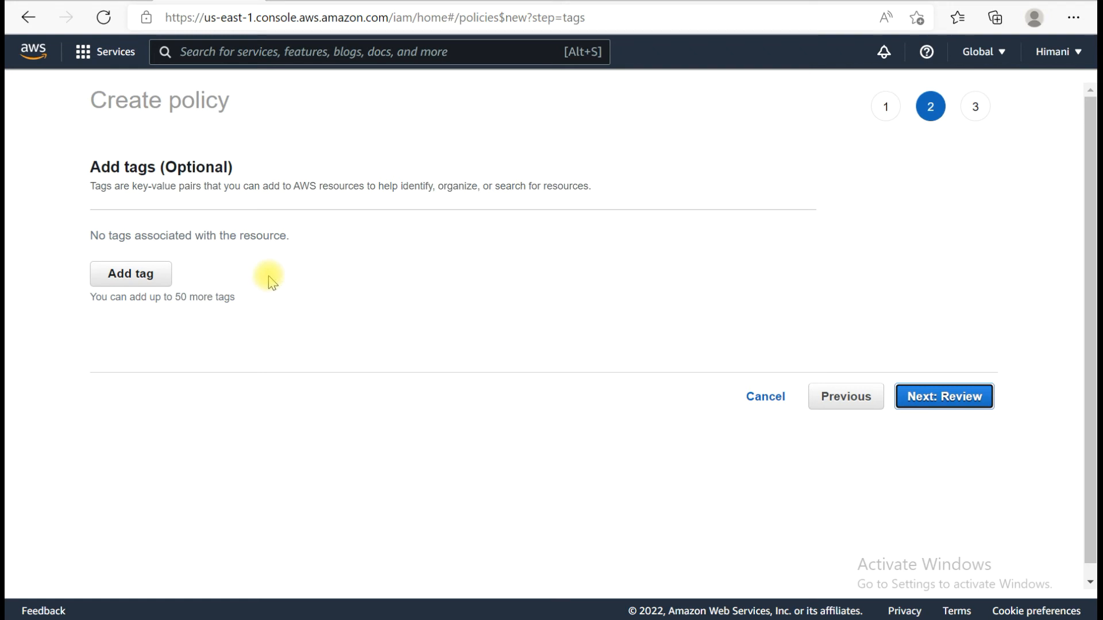
{"action": "left_click", "coordinate": [921, 396]}
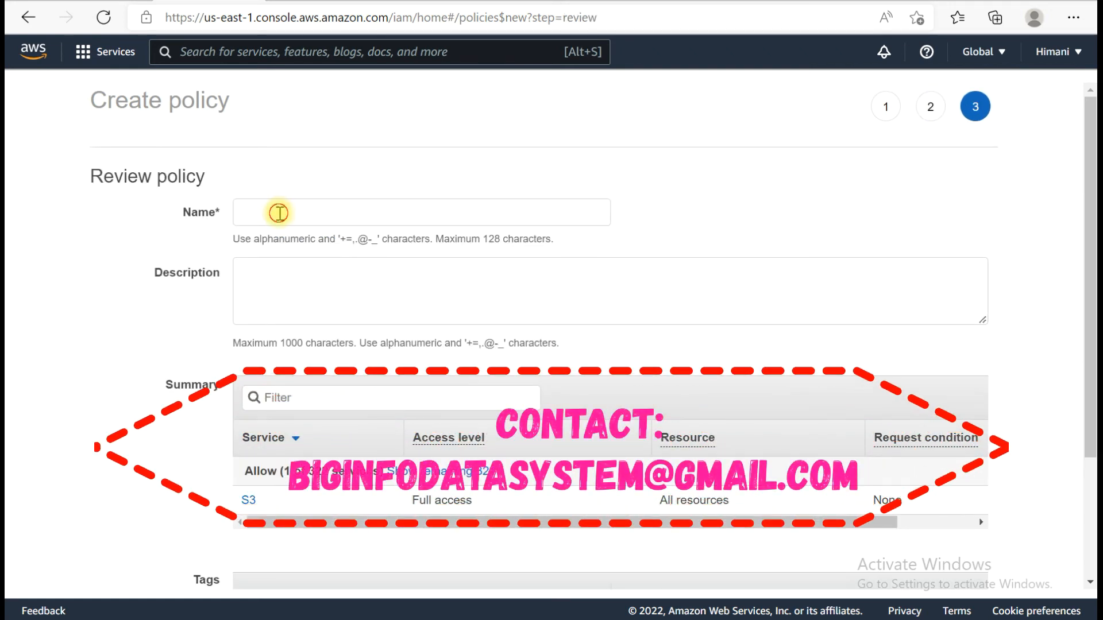
{"action": "left_click", "coordinate": [280, 213]}
{"action": "type", "text": "S3_"}
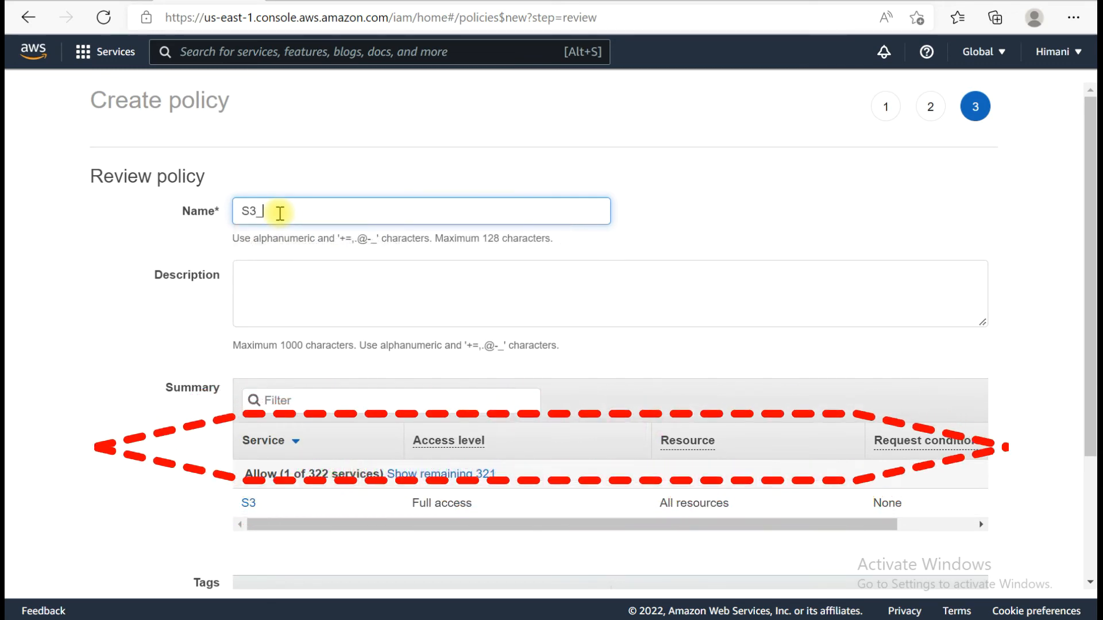
{"action": "type", "text": "Permission_F"}
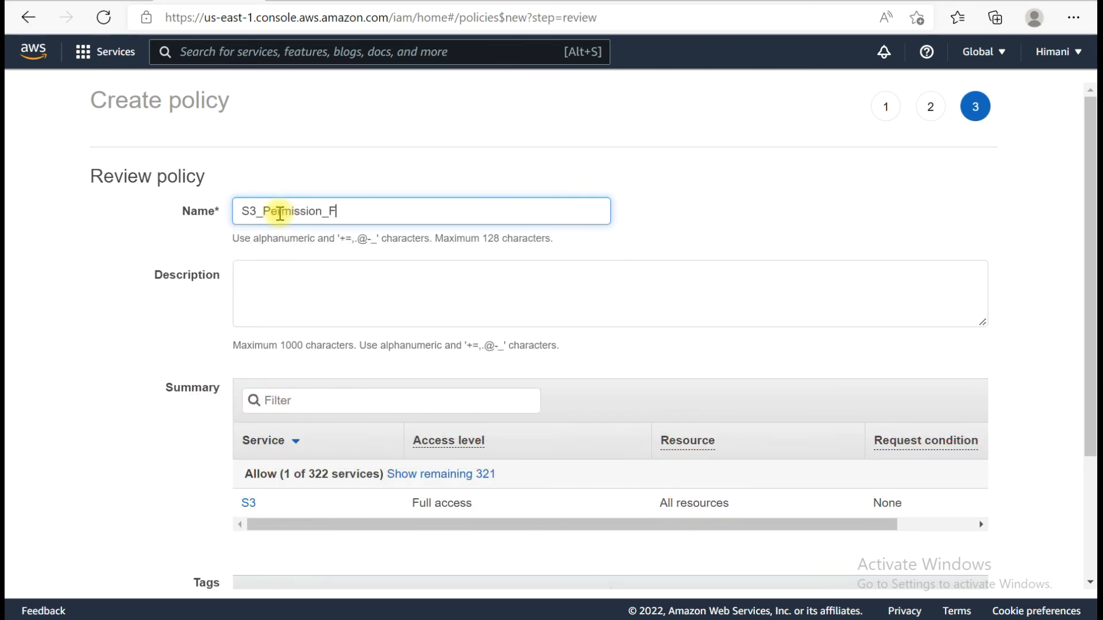
{"action": "type", "text": "ull"}
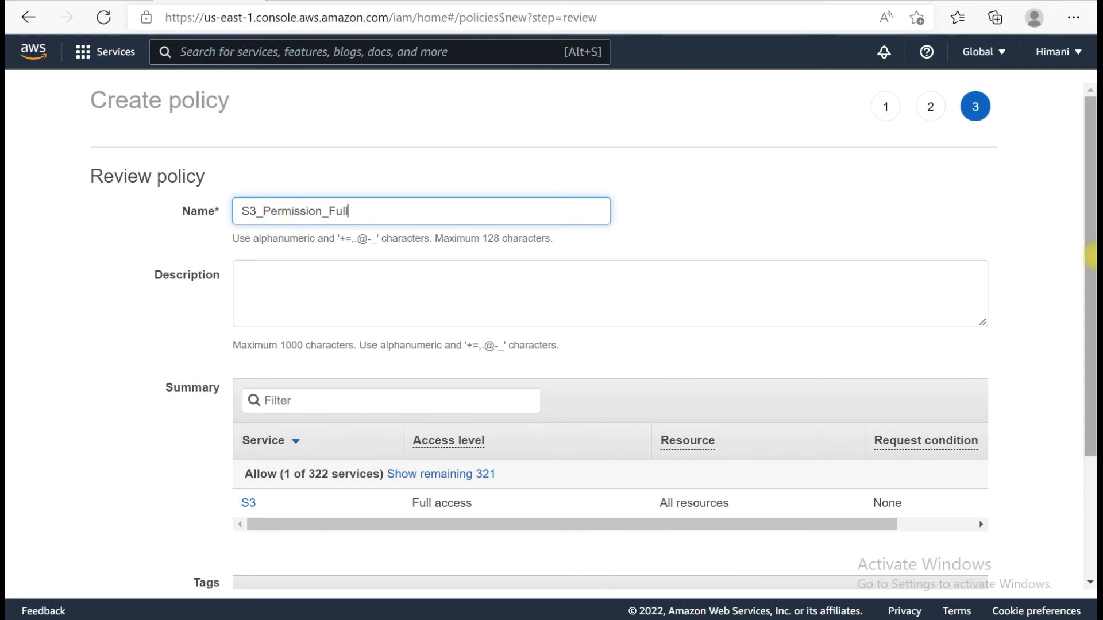
{"action": "left_click", "coordinate": [1066, 290]}
{"action": "scroll", "coordinate": [1066, 290], "scroll_direction": "down", "scroll_amount": 2}
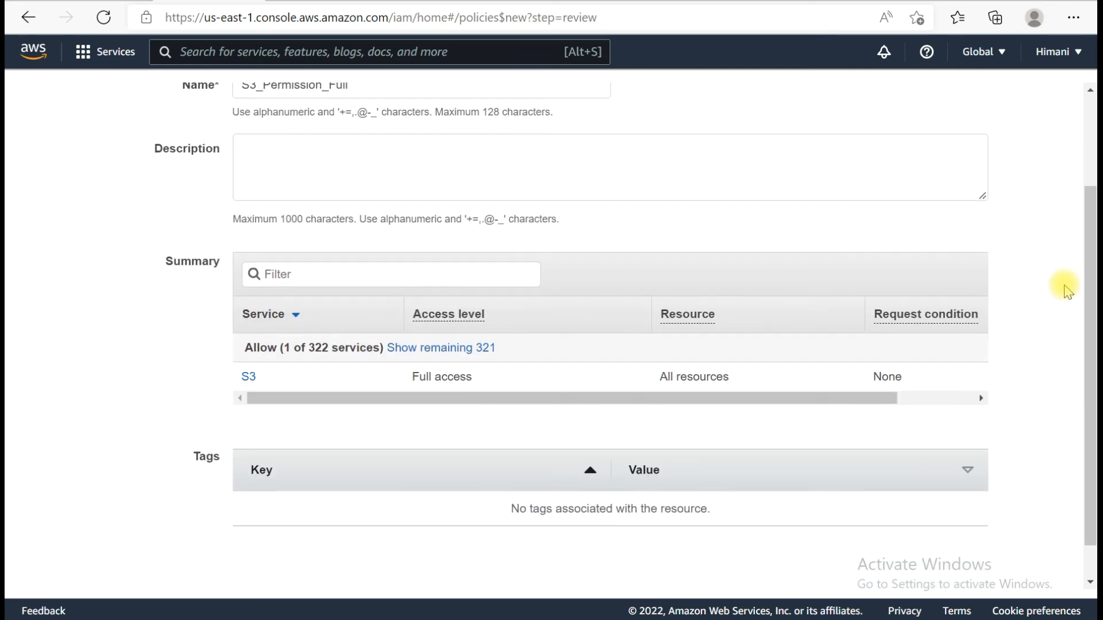
{"action": "scroll", "coordinate": [1066, 409], "scroll_direction": "down", "scroll_amount": 1}
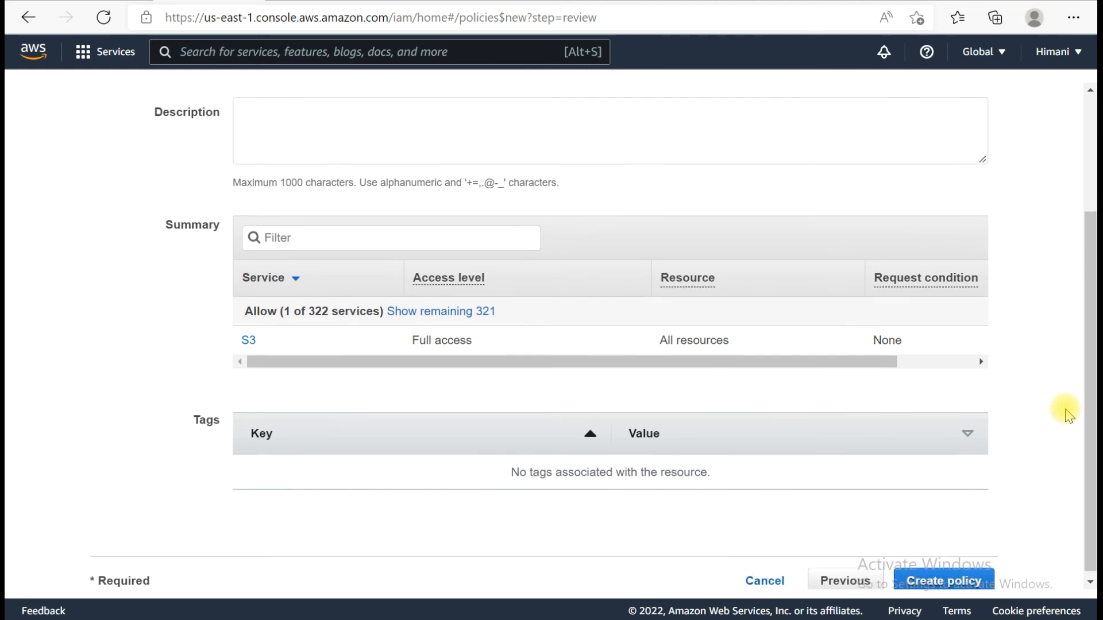
{"action": "left_click", "coordinate": [937, 575]}
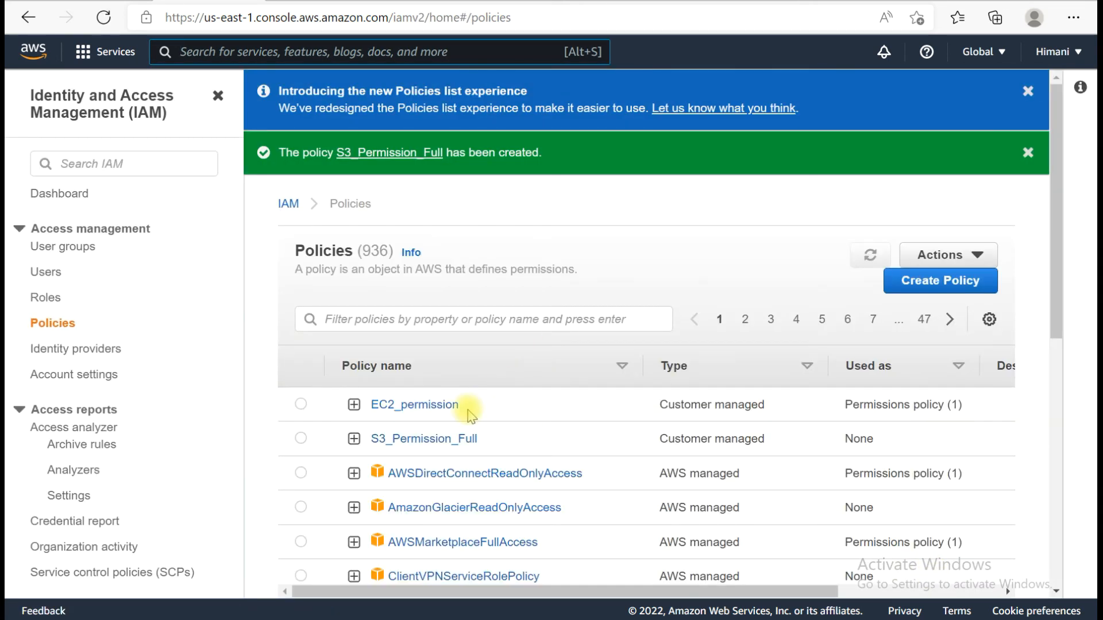
{"action": "left_click", "coordinate": [43, 274]}
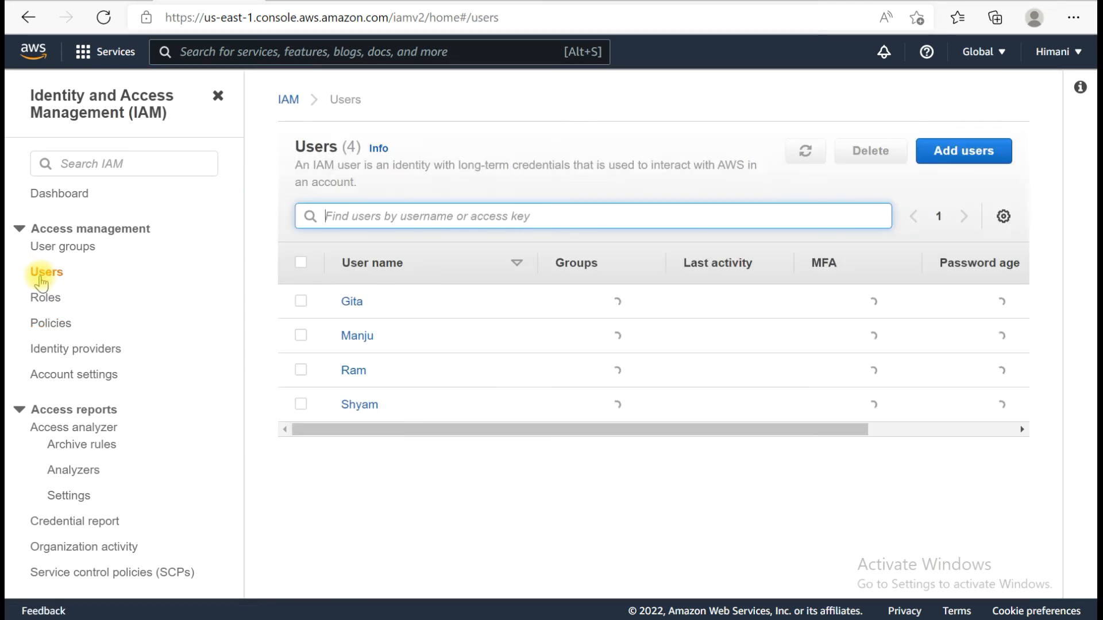
{"action": "left_click", "coordinate": [301, 301]}
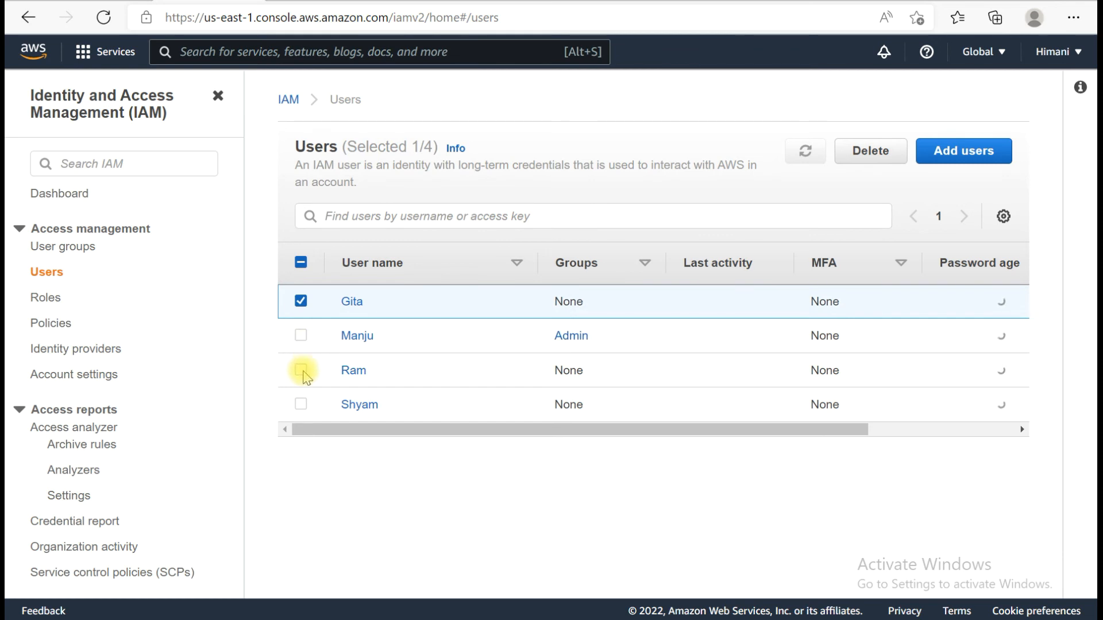
{"action": "left_click", "coordinate": [301, 406]}
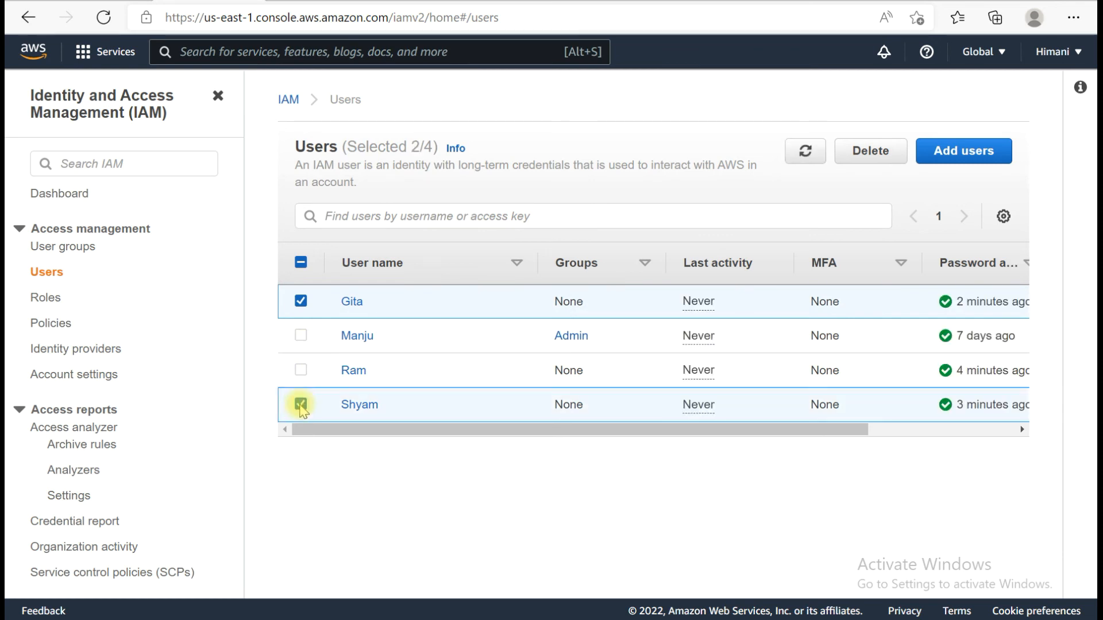
{"action": "left_click", "coordinate": [301, 301]}
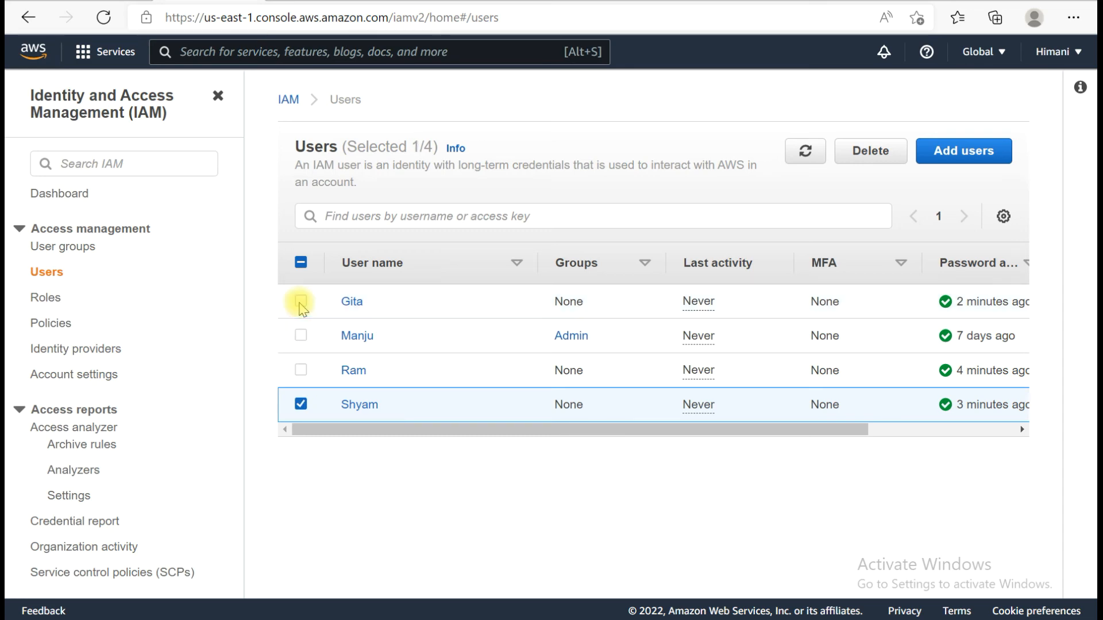
{"action": "left_click", "coordinate": [301, 405]}
Step: Start adding permissions to the first user in the list, choosing to attach existing policies directly and searching them for s3
{"action": "left_click", "coordinate": [353, 302]}
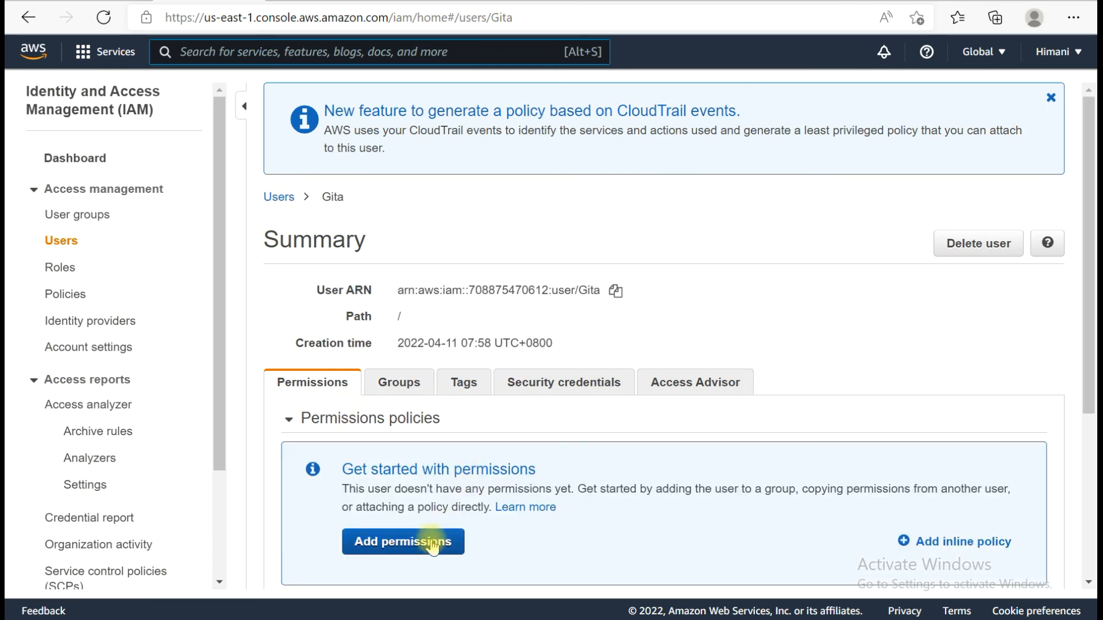
{"action": "left_click", "coordinate": [432, 541]}
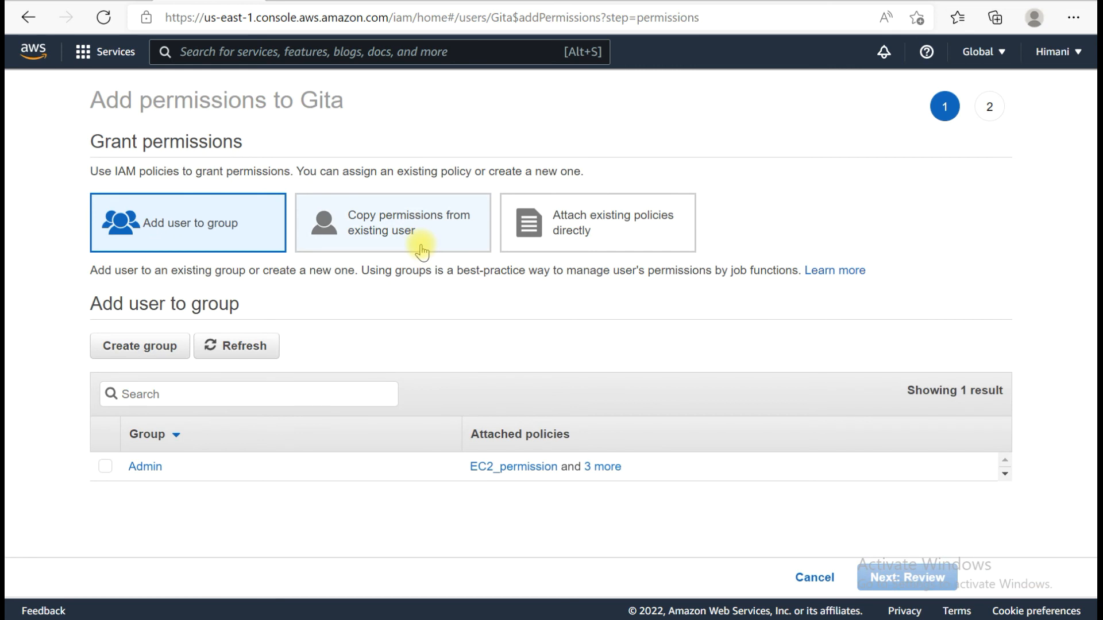
{"action": "left_click", "coordinate": [600, 228]}
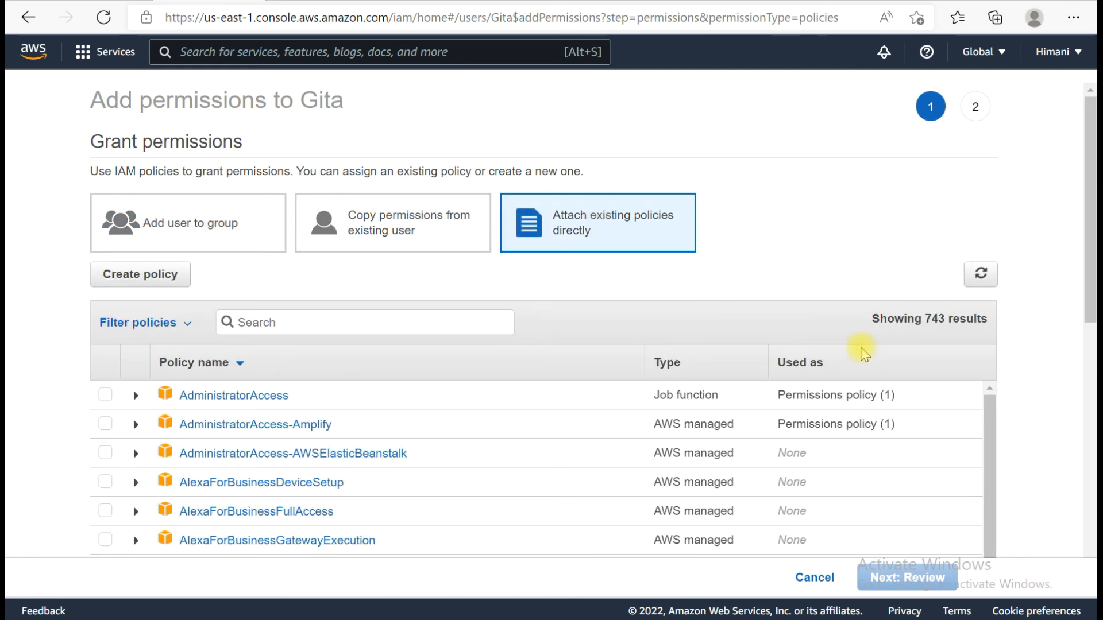
{"action": "left_click", "coordinate": [376, 325]}
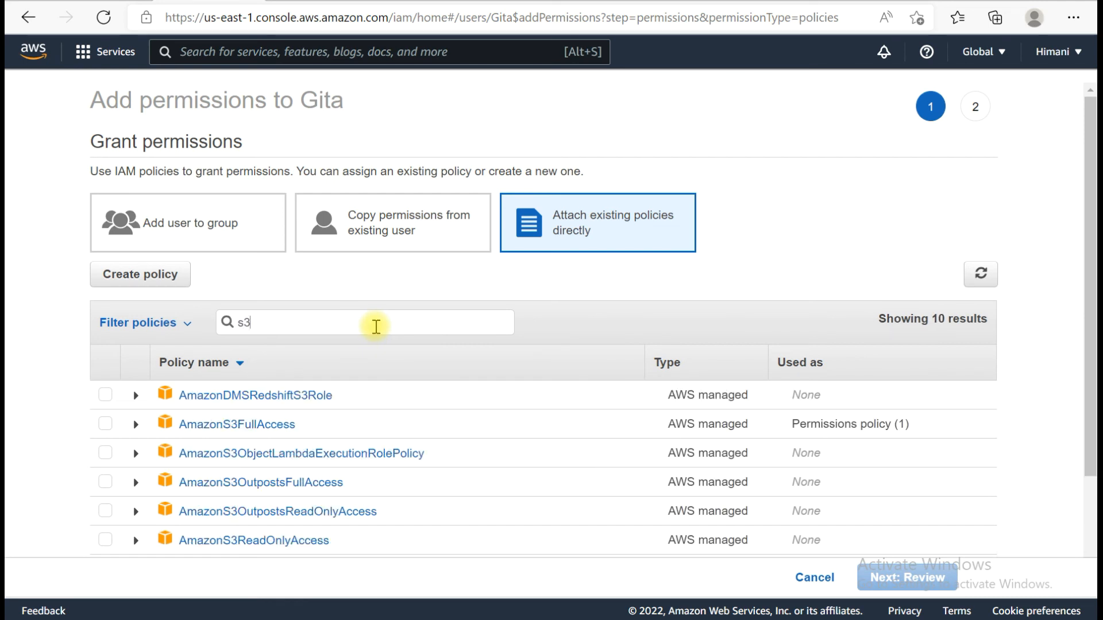
{"action": "left_click", "coordinate": [365, 236]}
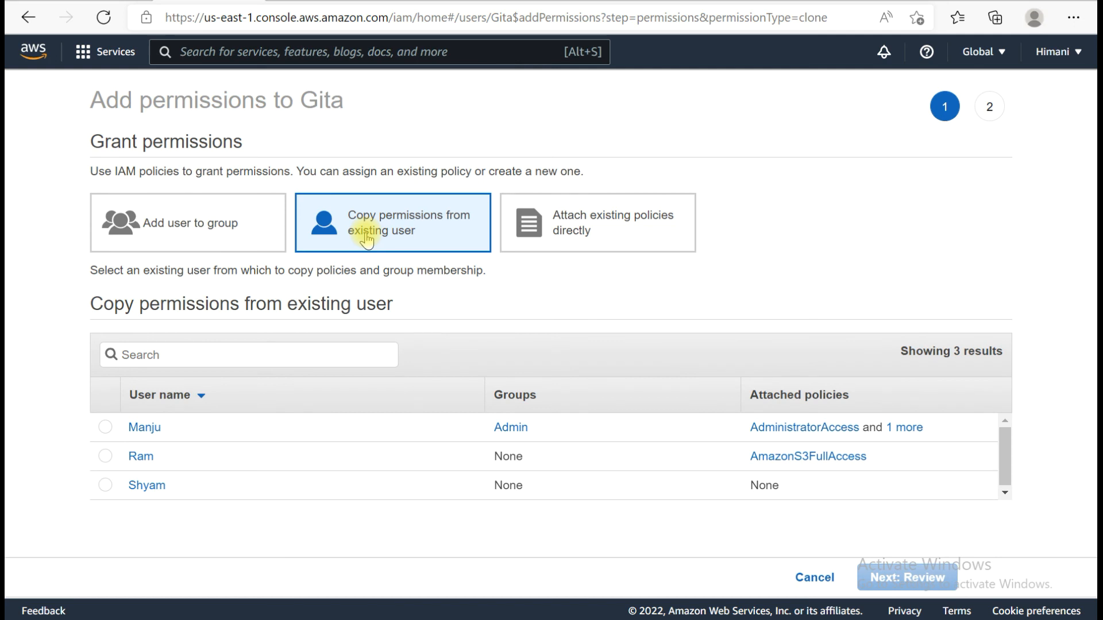
{"action": "left_click", "coordinate": [569, 244]}
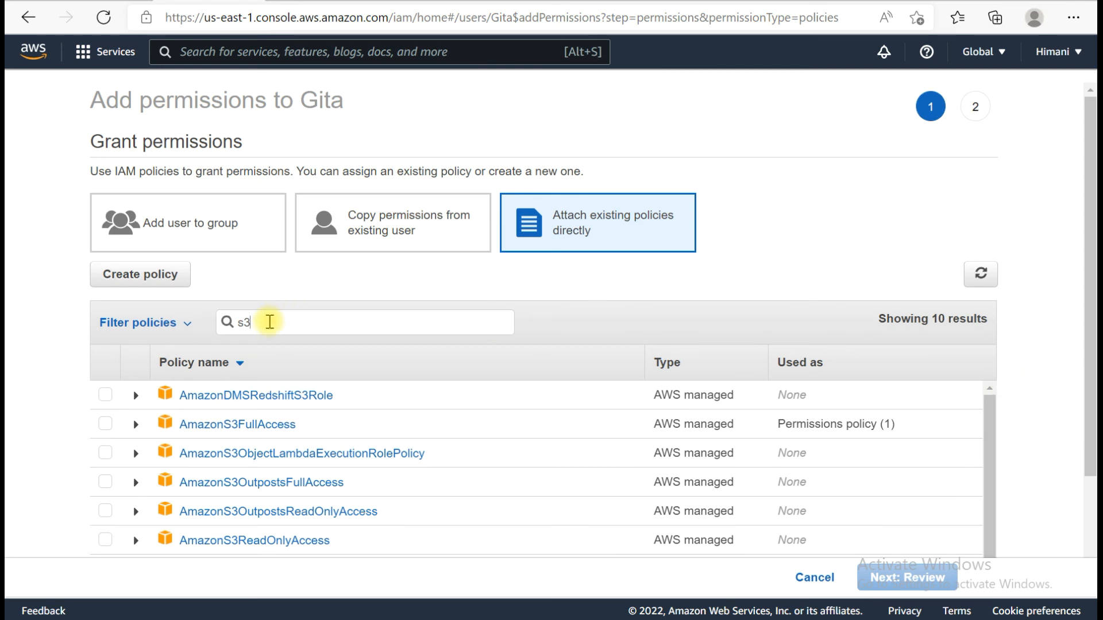
Step: Search the policies for "permission", attach S3_Permission_Full to the user and return to the users list
{"action": "left_click", "coordinate": [270, 322]}
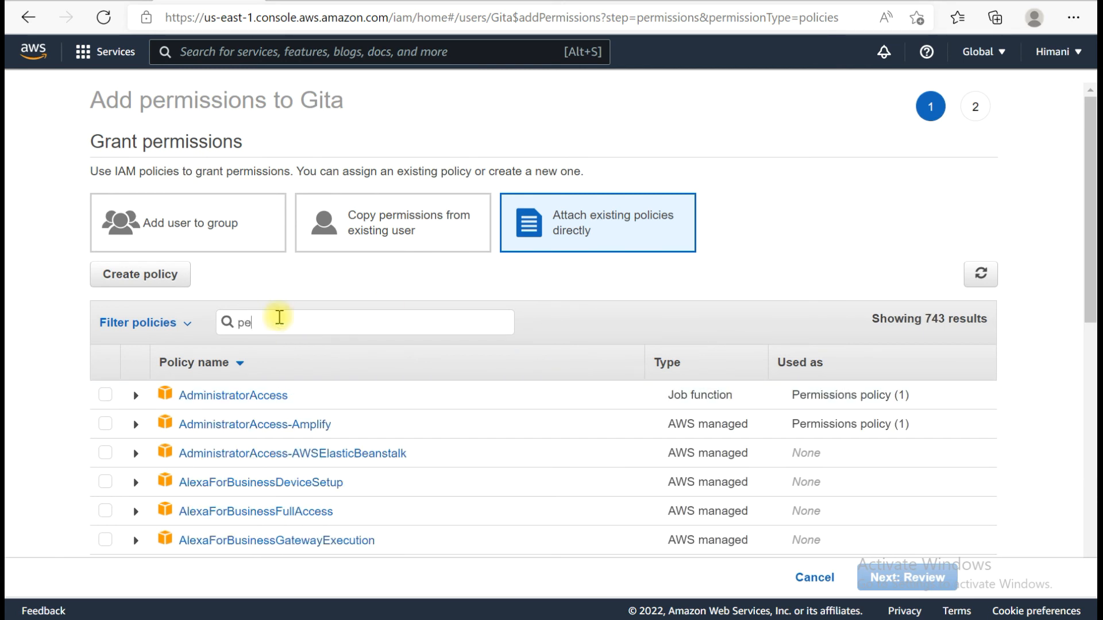
{"action": "type", "text": "permission"}
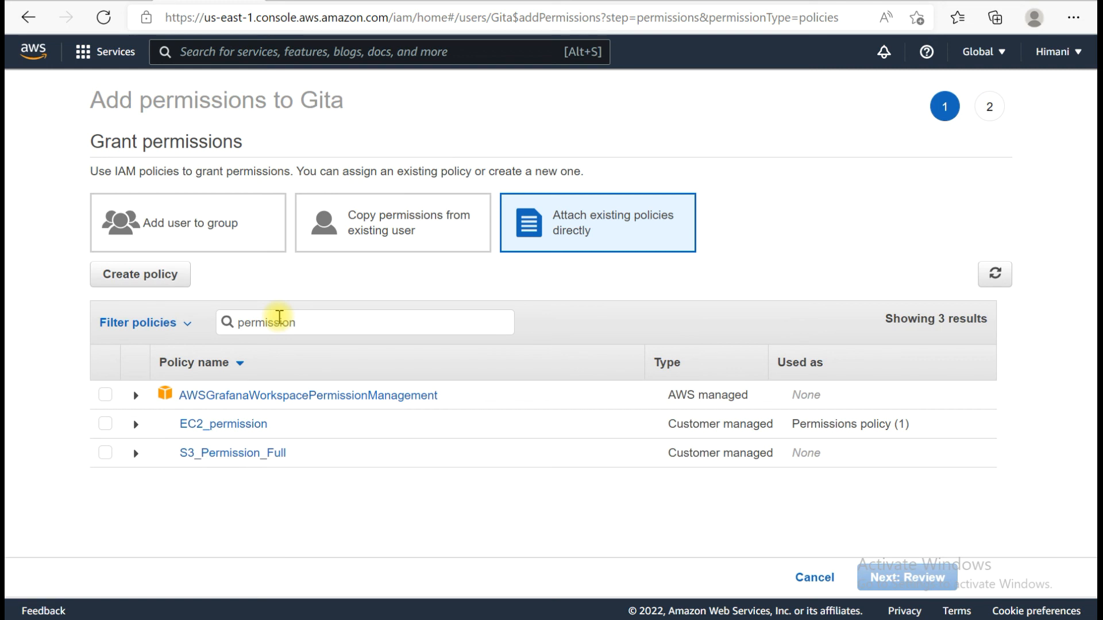
{"action": "left_click", "coordinate": [107, 454]}
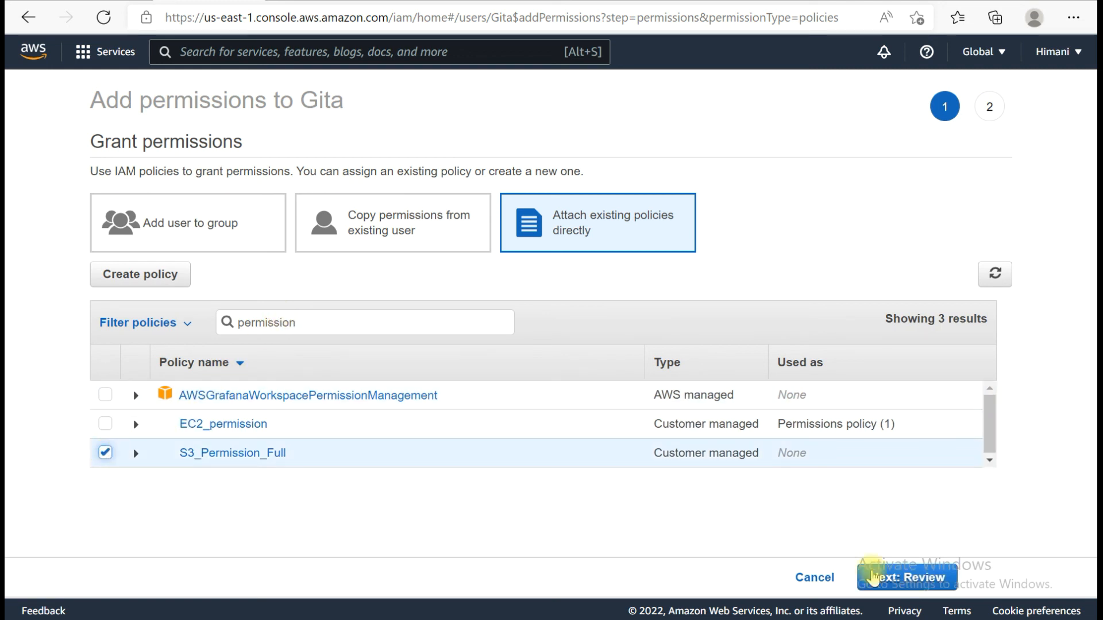
{"action": "left_click", "coordinate": [884, 579]}
{"action": "left_click", "coordinate": [887, 584]}
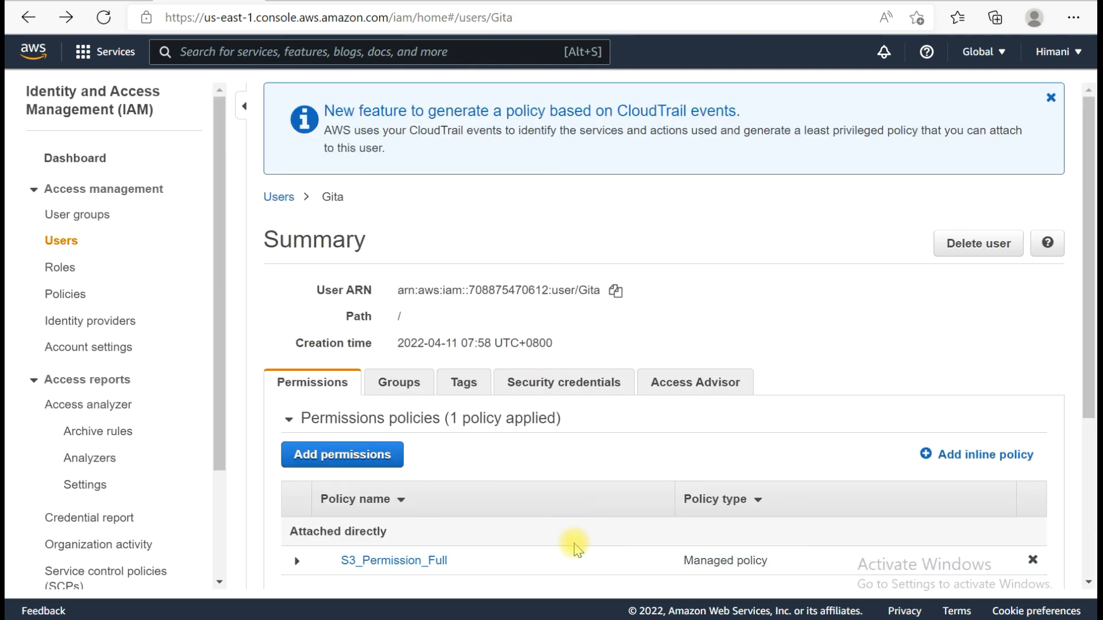
{"action": "left_click", "coordinate": [62, 247]}
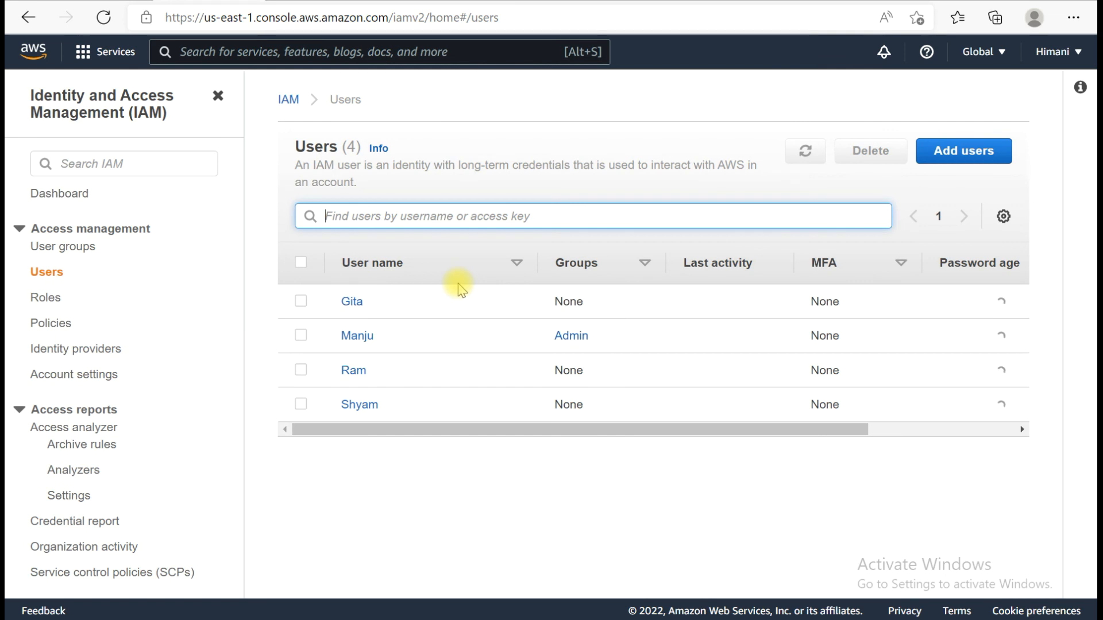
Step: Add permissions to the last user in the list by copying them from the existing user with AmazonS3FullAccess, and return to the users list
{"action": "left_click", "coordinate": [301, 404]}
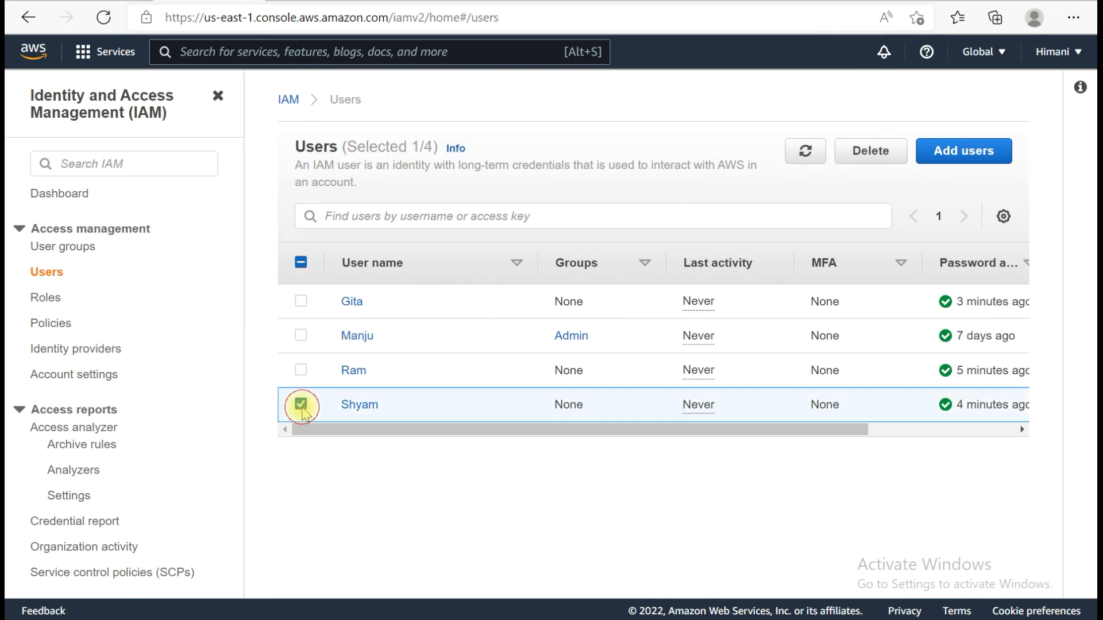
{"action": "left_click", "coordinate": [350, 408]}
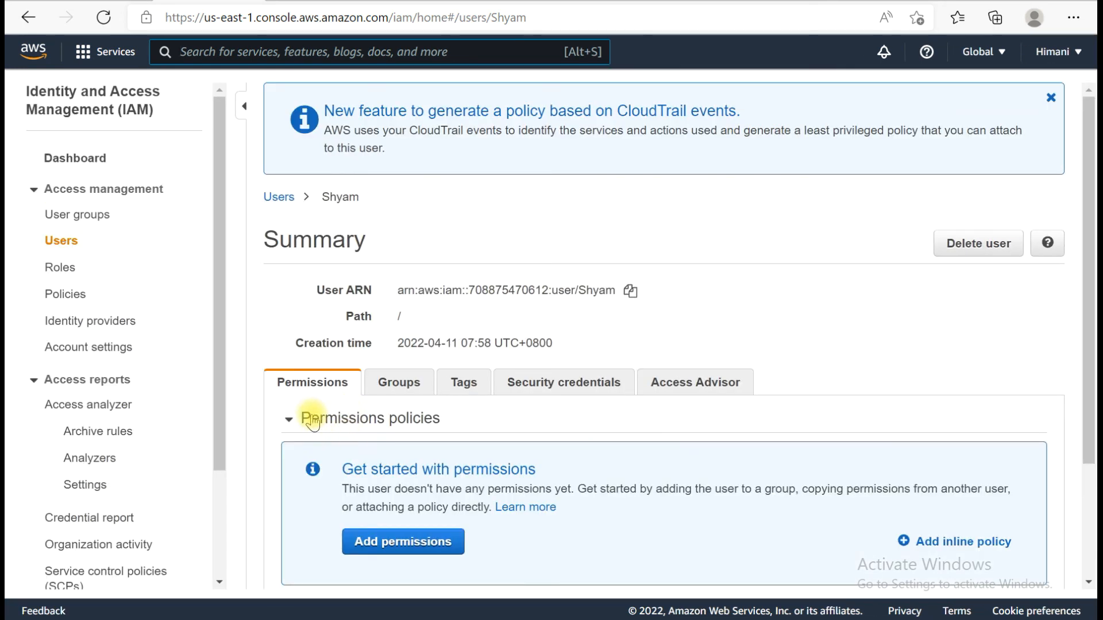
{"action": "left_click", "coordinate": [394, 542]}
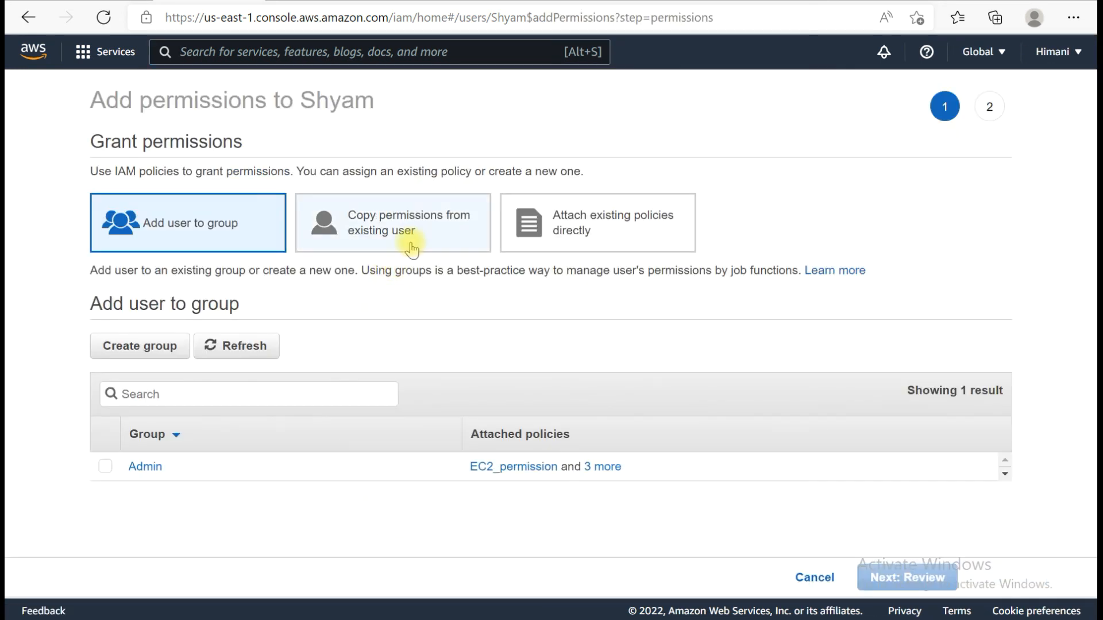
{"action": "left_click", "coordinate": [411, 244]}
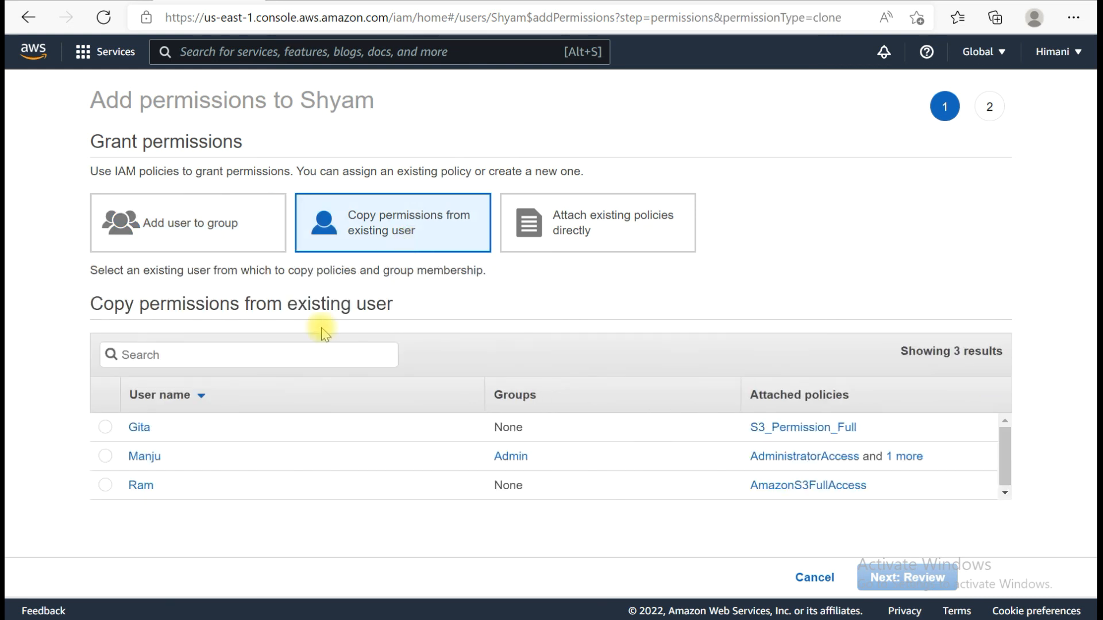
{"action": "left_click", "coordinate": [105, 486]}
{"action": "left_click", "coordinate": [887, 586]}
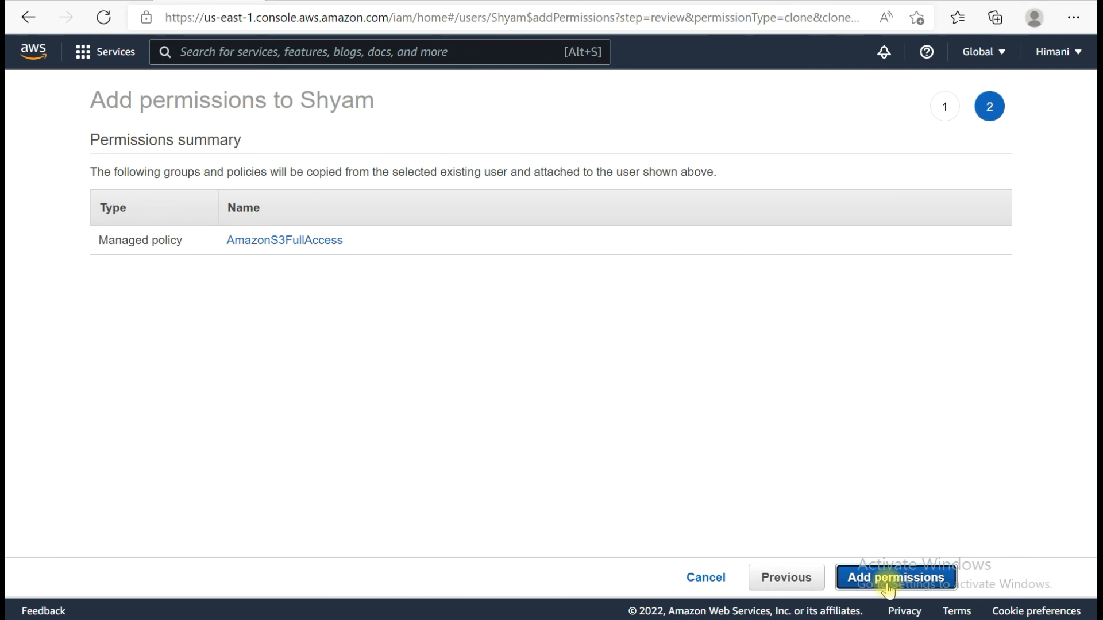
{"action": "left_click", "coordinate": [888, 586]}
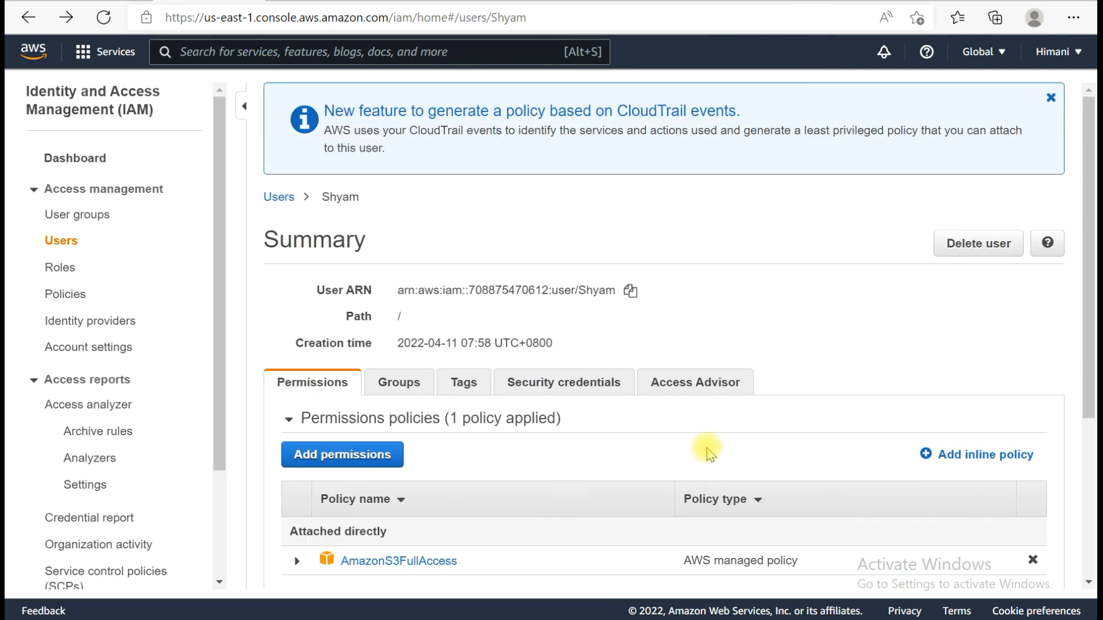
{"action": "left_click", "coordinate": [52, 241]}
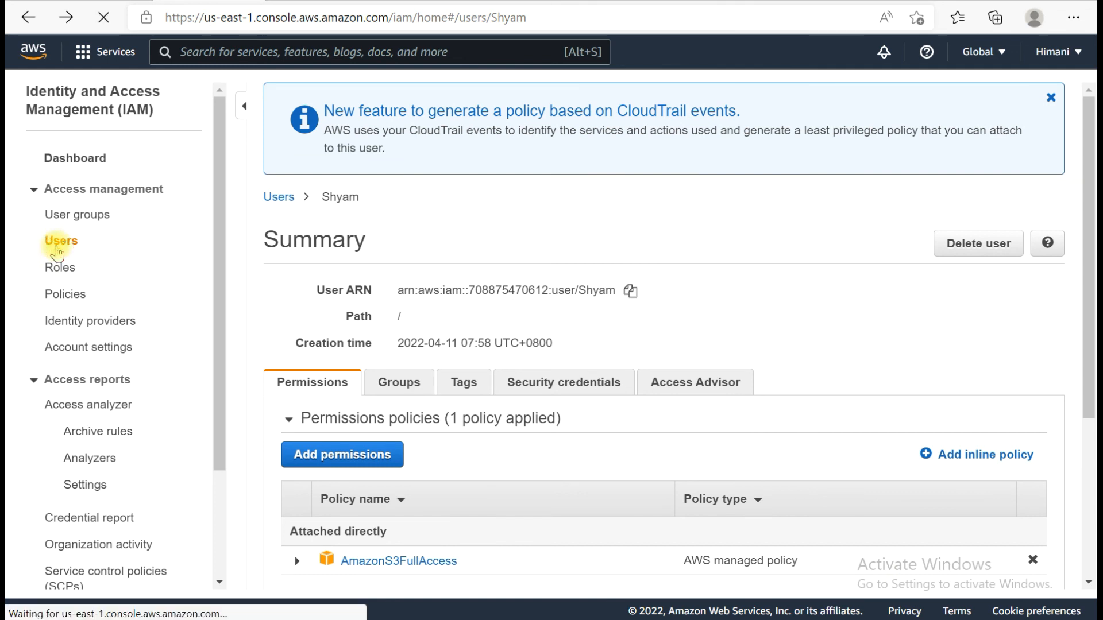